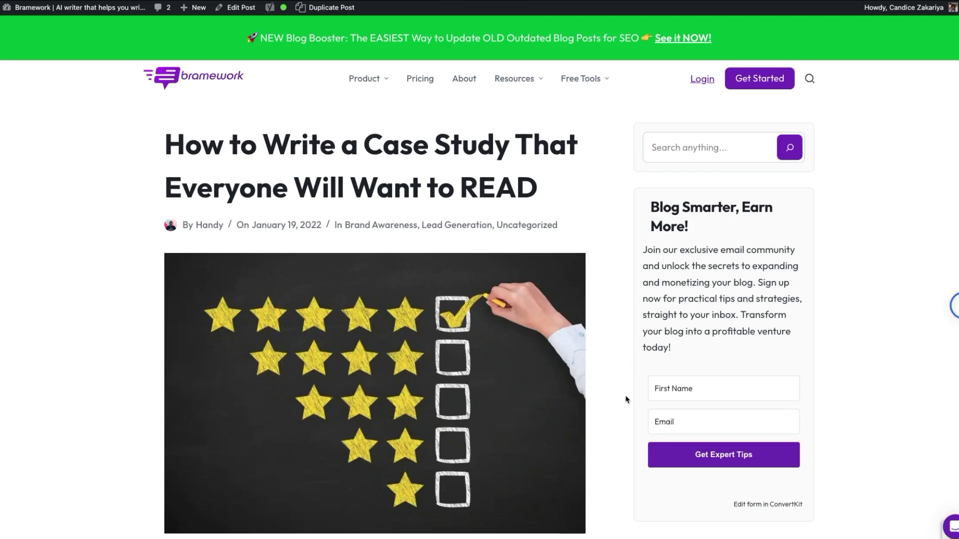
Step: Scroll through the published How to Write a Case Study post to review its intro and sections
scroll(628, 400, "down", 5)
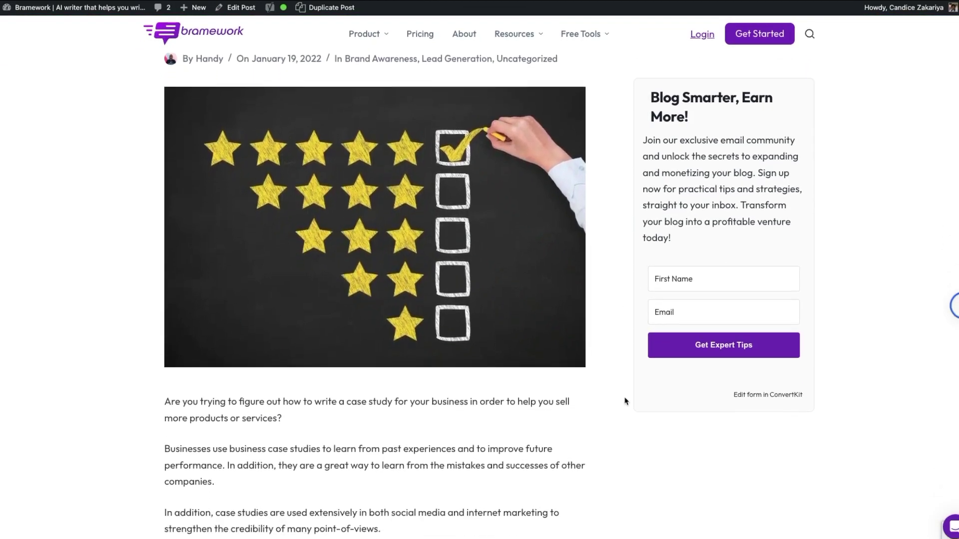
scroll(624, 401, "down", 10)
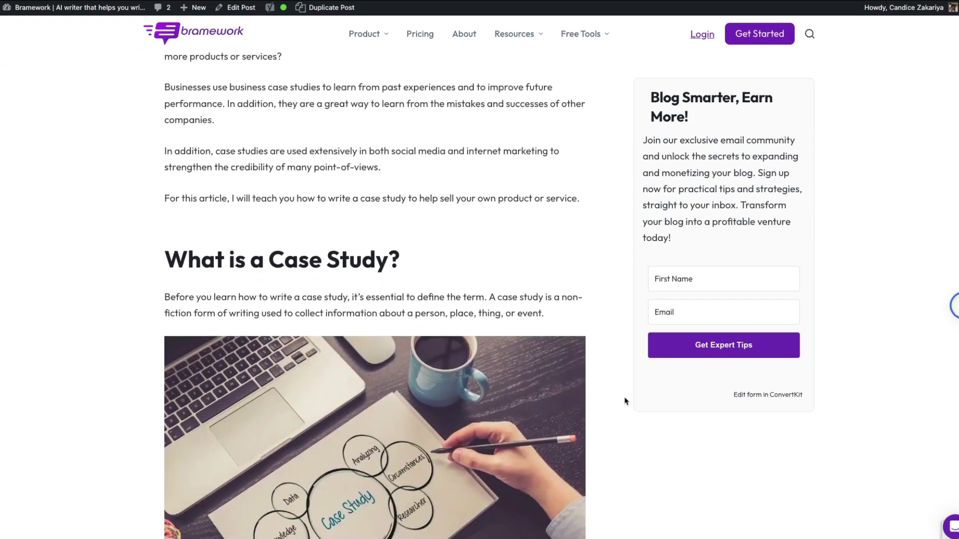
scroll(624, 401, "down", 10)
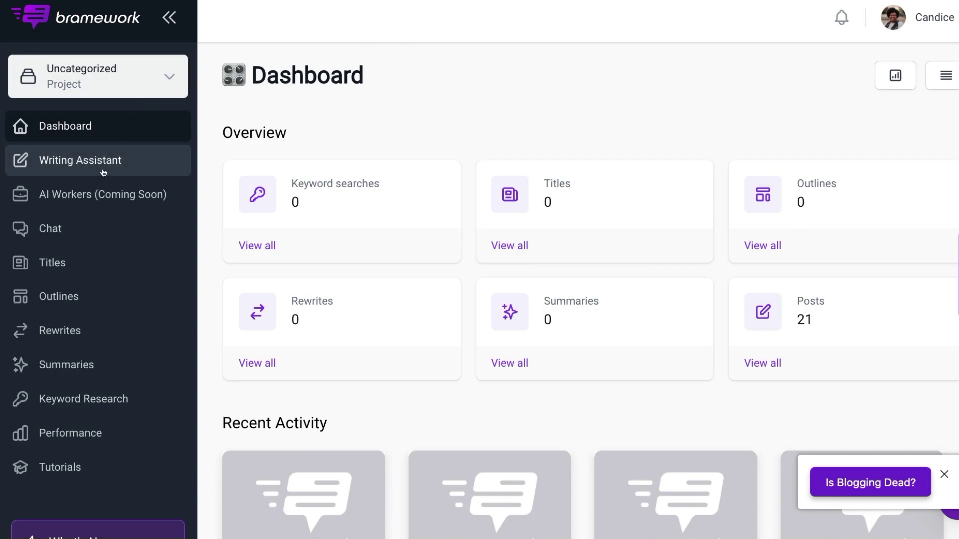
Step: Open Blog Booster (Beta) from the Writing Assistant's Posts page
left_click(77, 166)
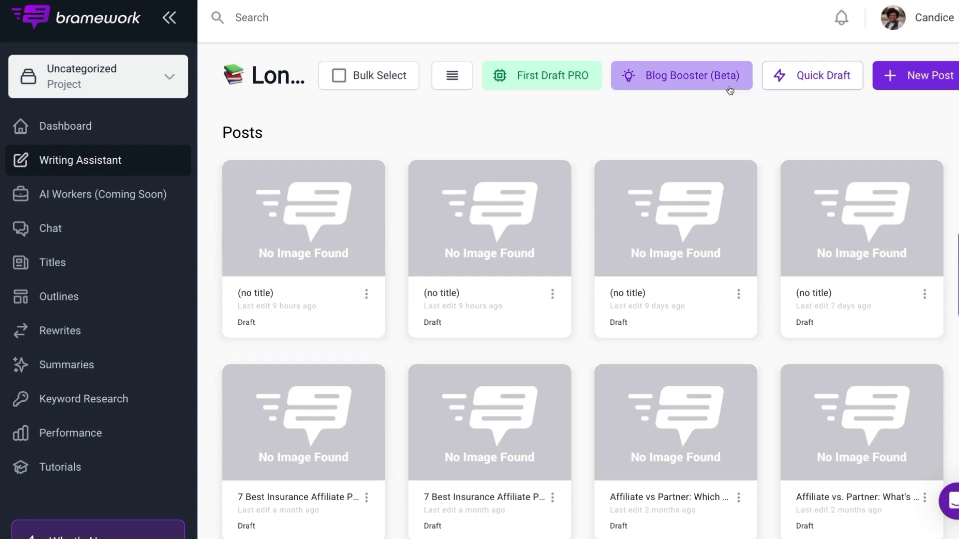
left_click(692, 78)
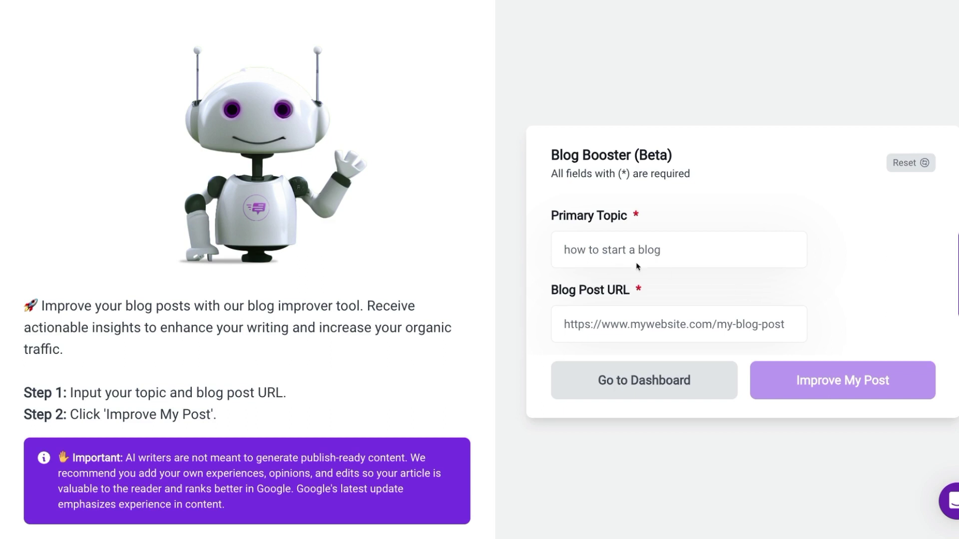
Step: Paste the case-study post's primary topic and URL into Blog Booster and run Improve My Post
left_click(609, 249)
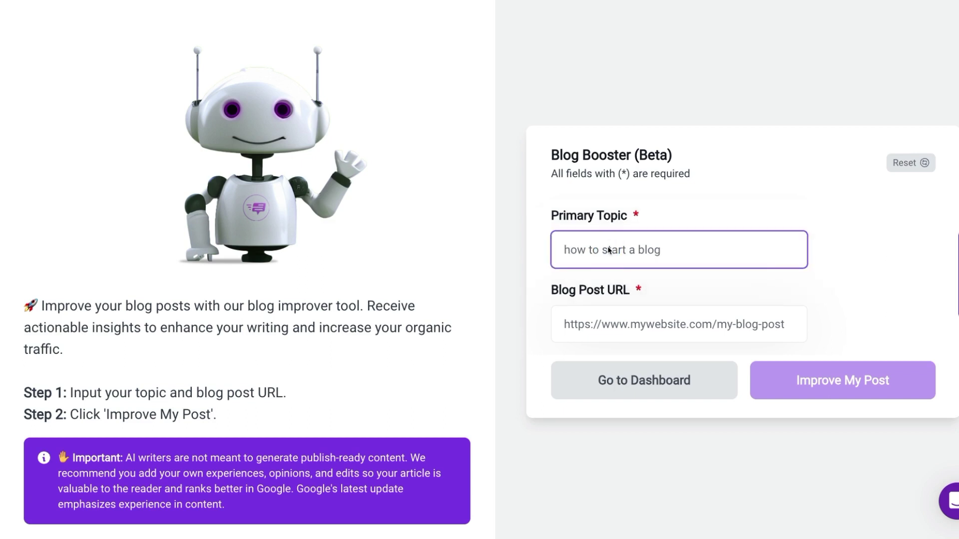
type("how to write a case study")
left_click(698, 292)
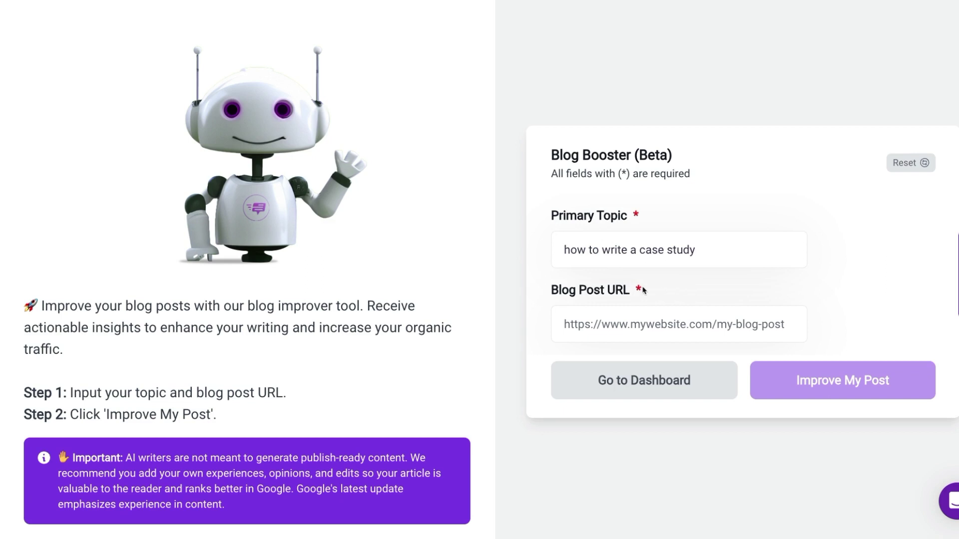
key("Tab")
type("https://www.bramework.com/how-to-write-a-case-study")
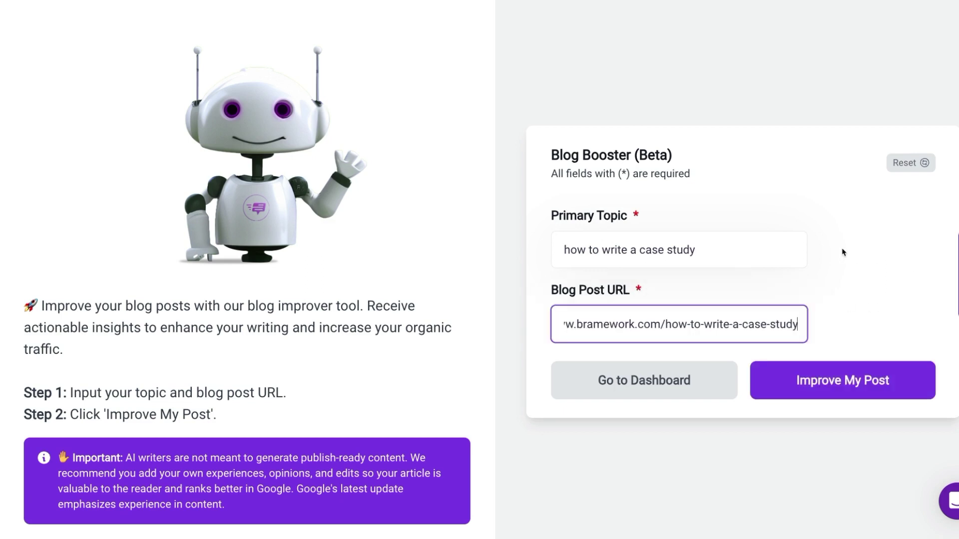
left_click(842, 383)
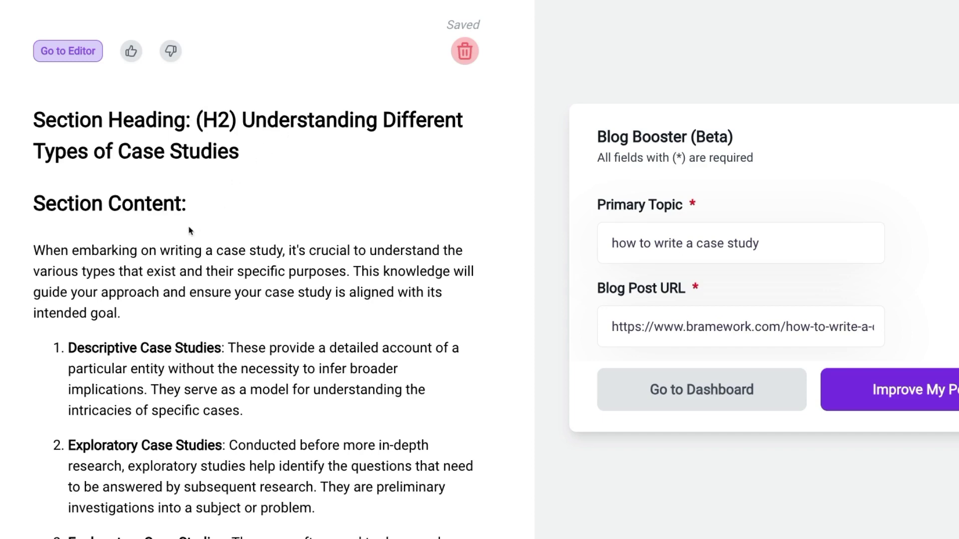
scroll(180, 274, "down", 3)
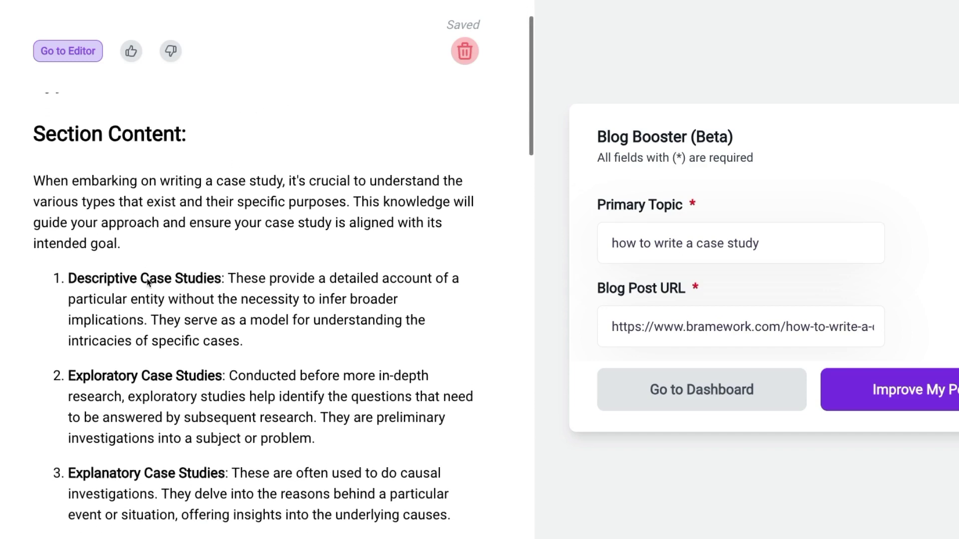
scroll(148, 283, "down", 2)
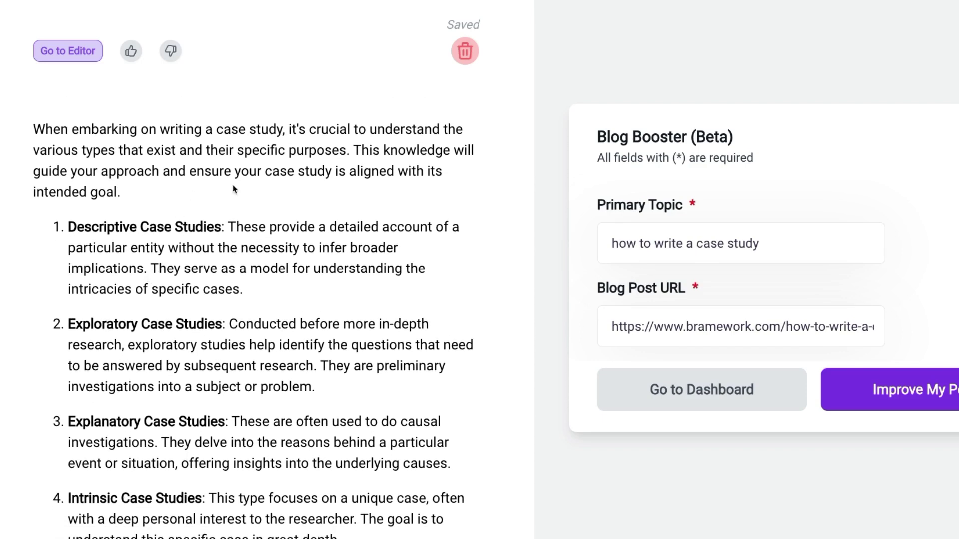
scroll(161, 264, "down", 3)
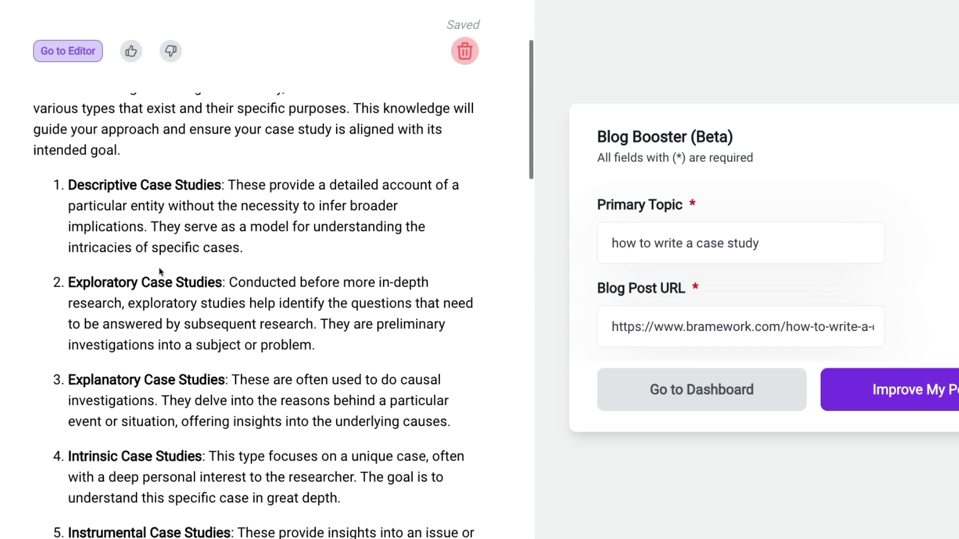
scroll(160, 271, "down", 3)
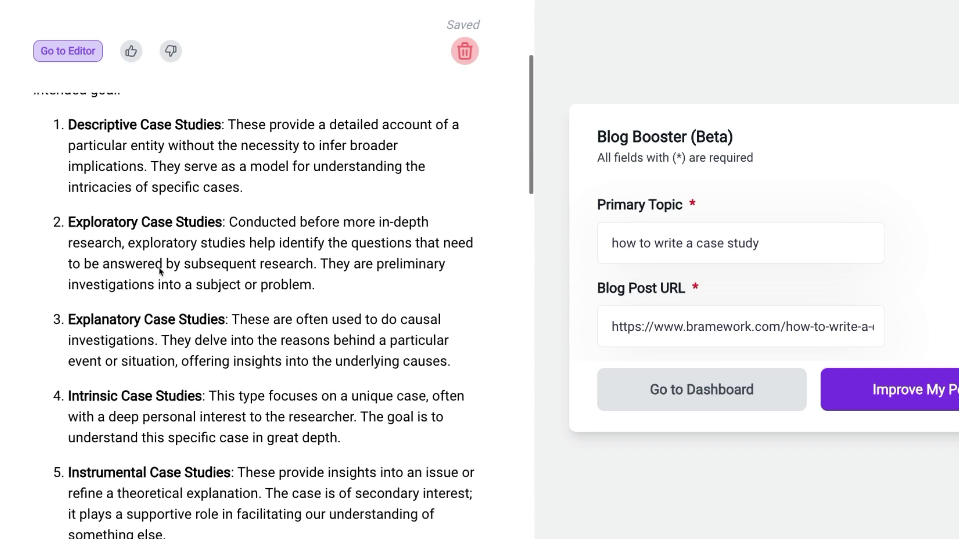
scroll(160, 271, "down", 5)
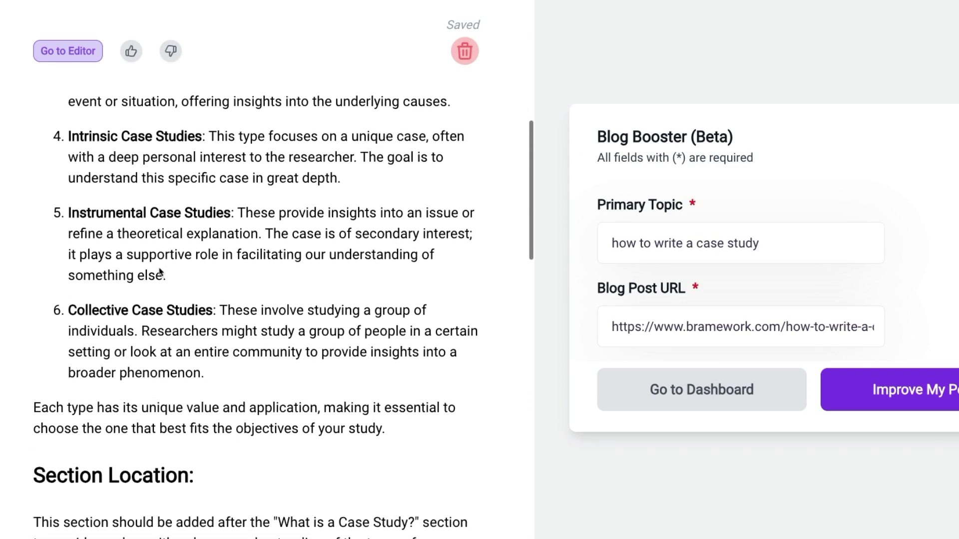
scroll(160, 271, "down", 2)
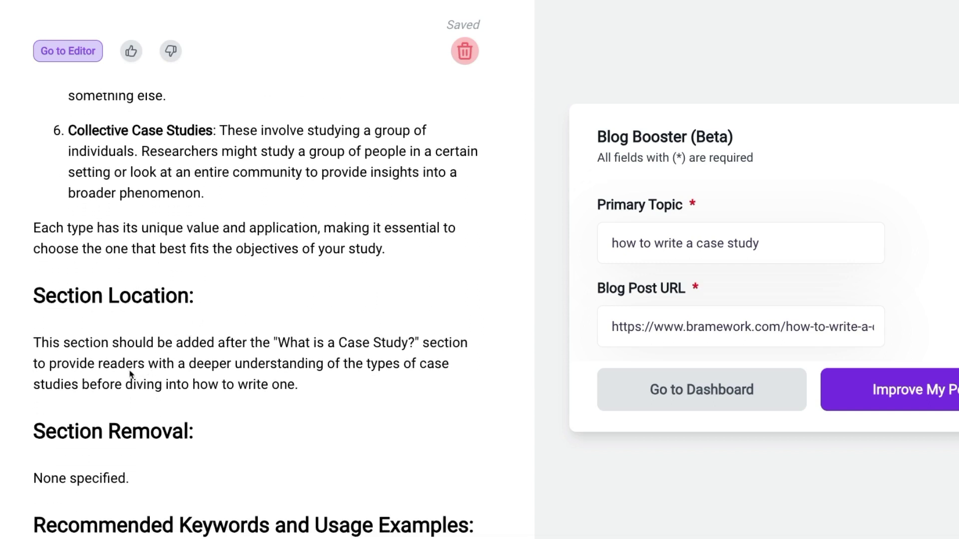
scroll(129, 365, "down", 1)
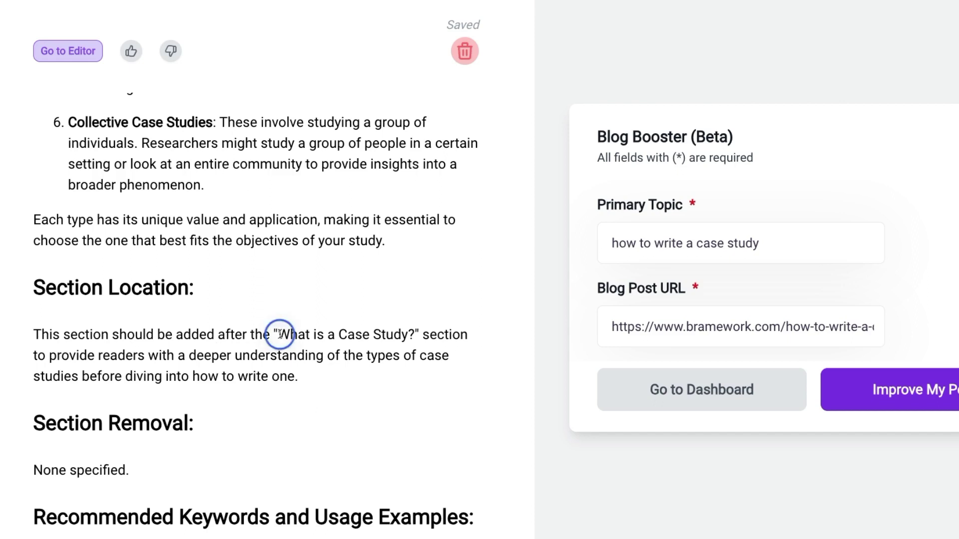
left_click_drag(279, 334, 412, 335)
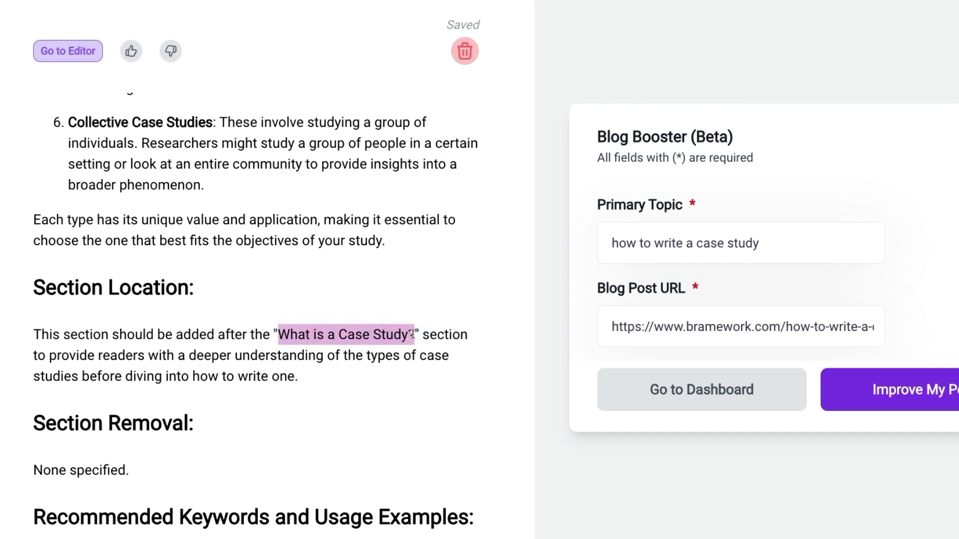
left_click(371, 382)
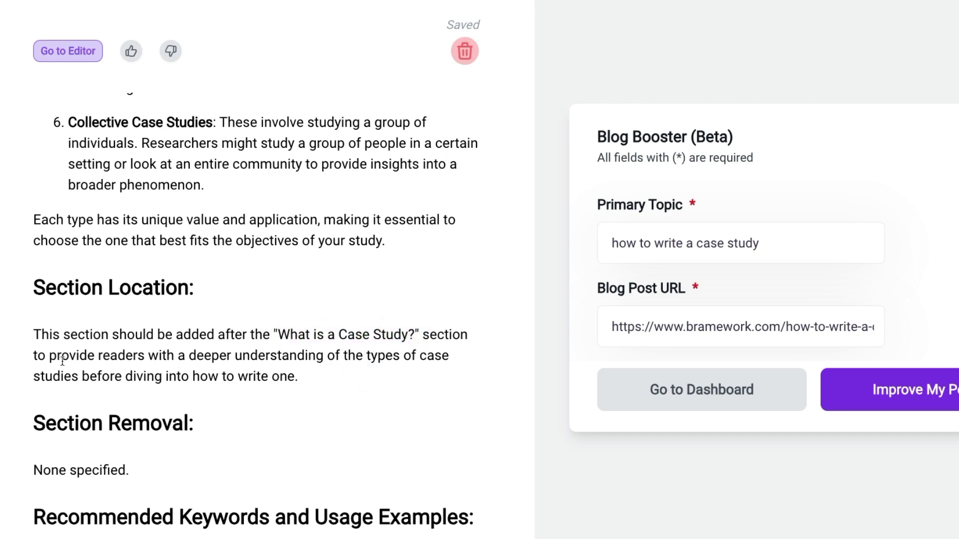
left_click_drag(49, 357, 411, 370)
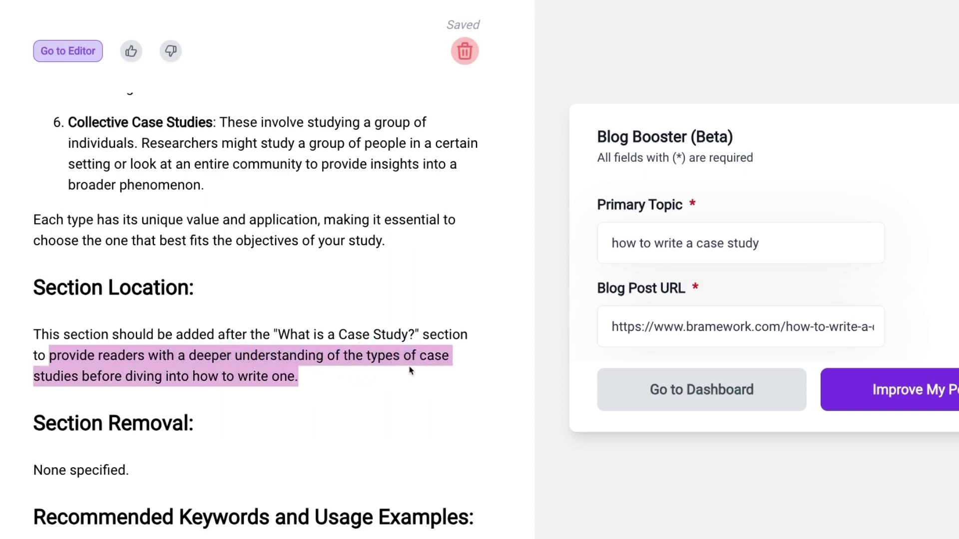
left_click(386, 378)
scroll(293, 403, "down", 1)
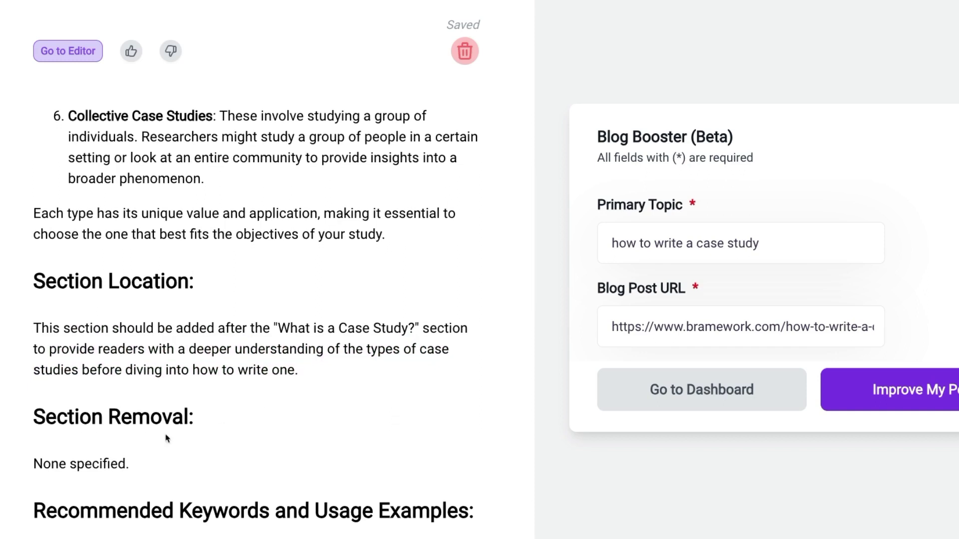
scroll(166, 438, "down", 3)
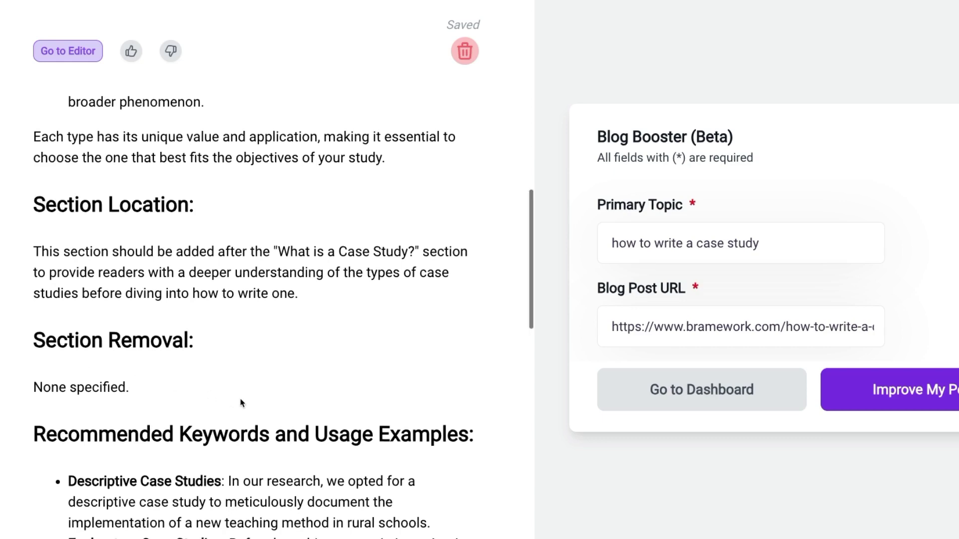
scroll(240, 400, "down", 4)
scroll(240, 400, "down", 4)
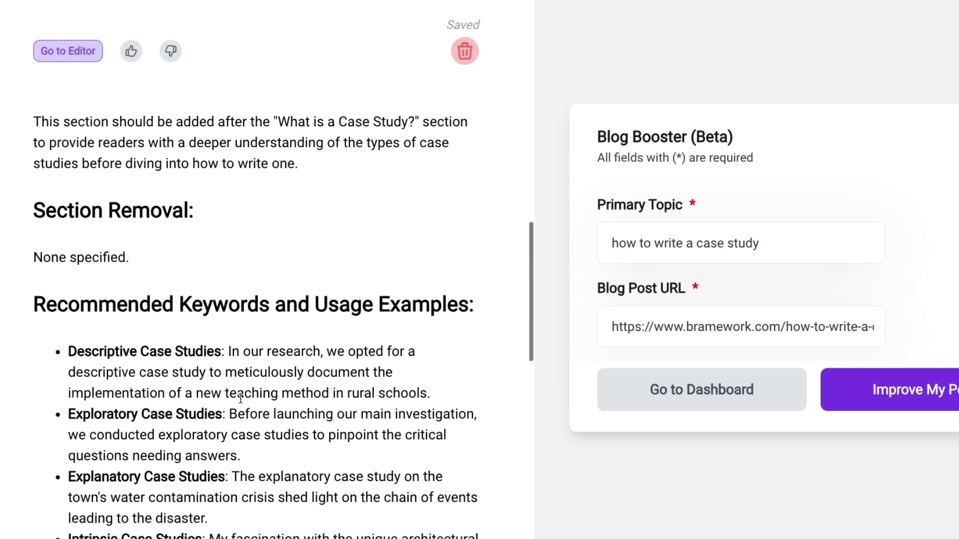
scroll(241, 400, "down", 3)
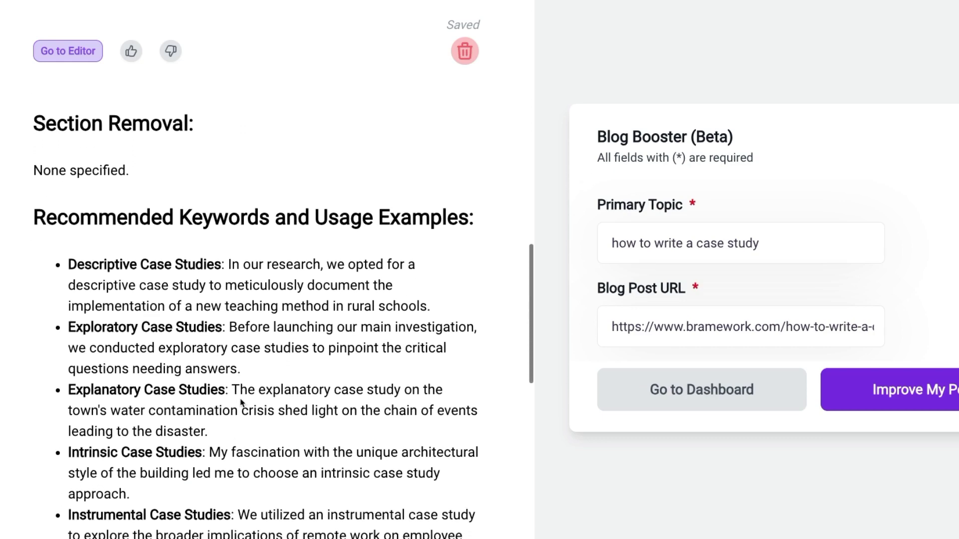
scroll(240, 402, "down", 2)
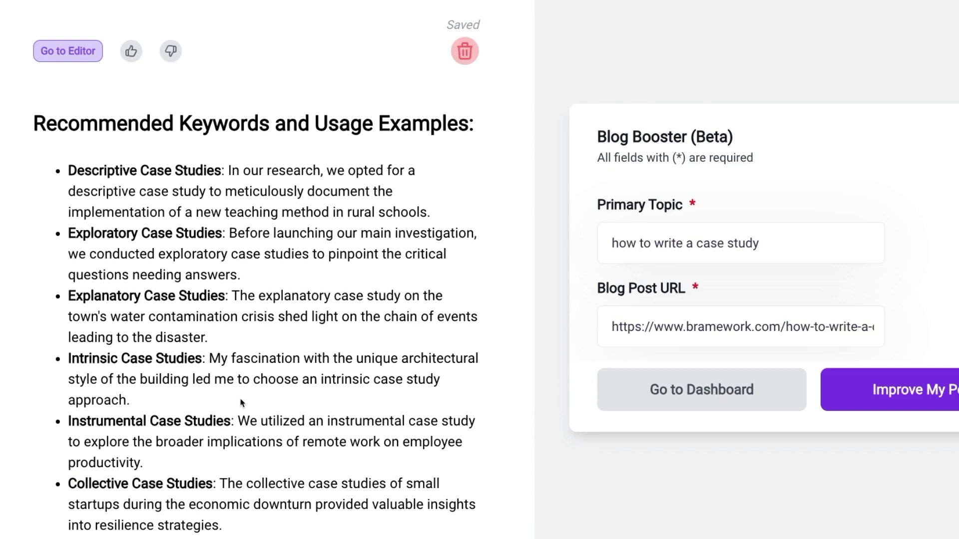
scroll(240, 402, "down", 1)
scroll(240, 403, "down", 1)
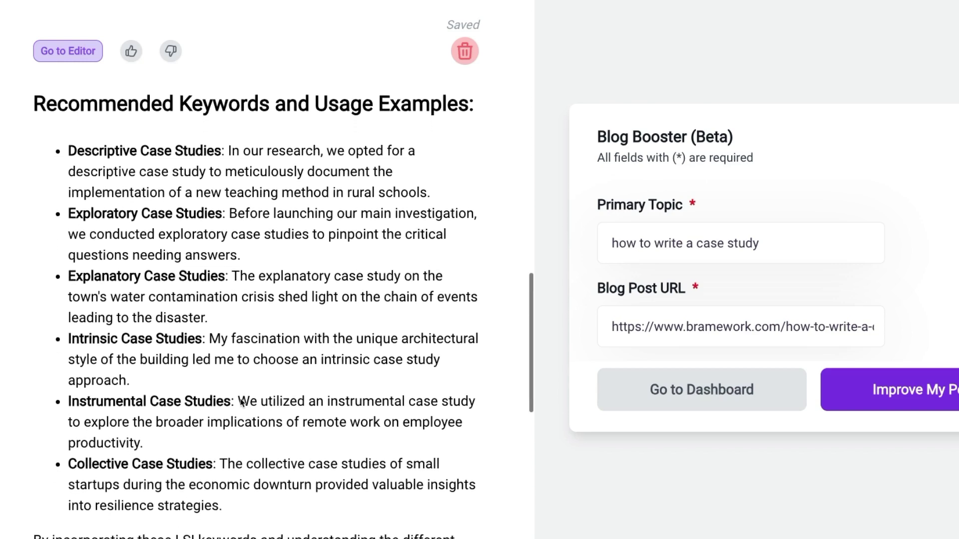
scroll(240, 403, "up", 1)
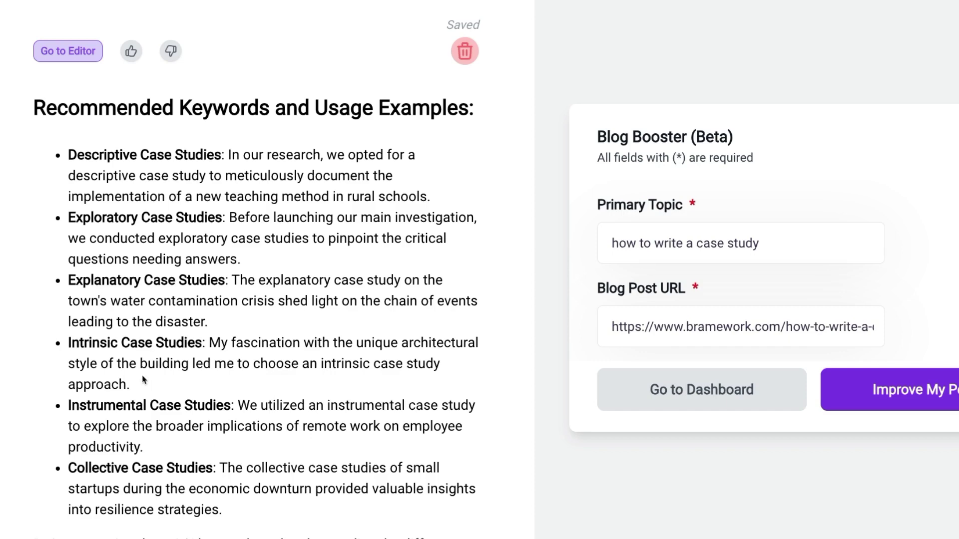
scroll(142, 381, "up", 15)
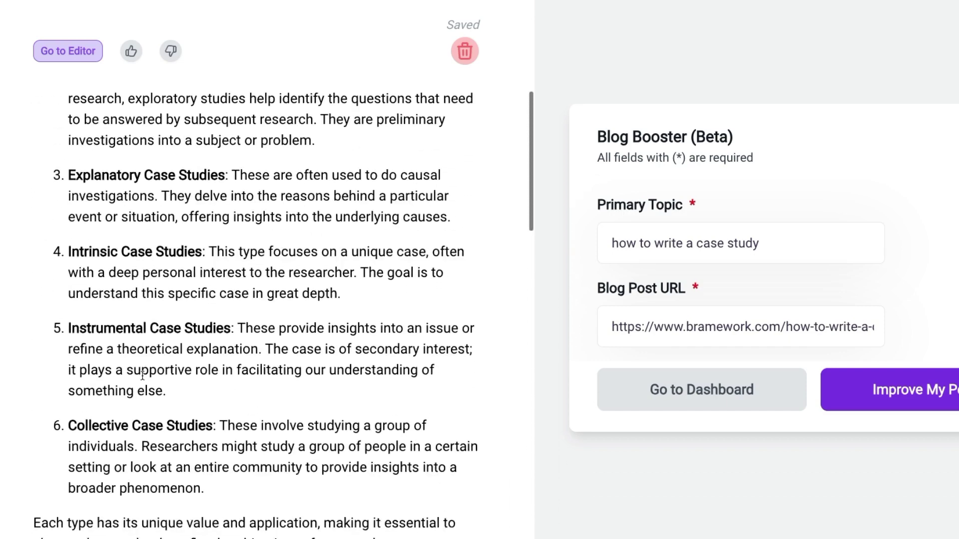
scroll(142, 375, "up", 5)
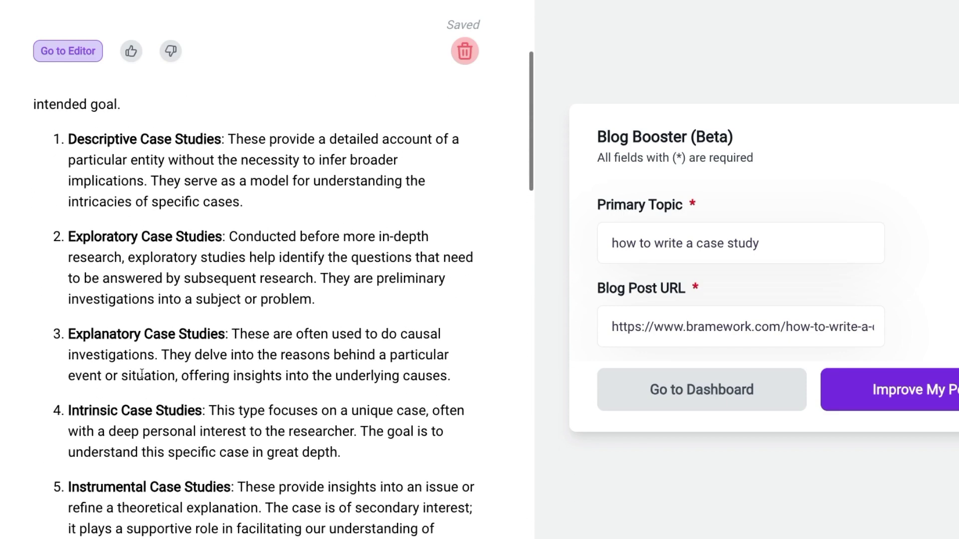
scroll(135, 295, "down", 15)
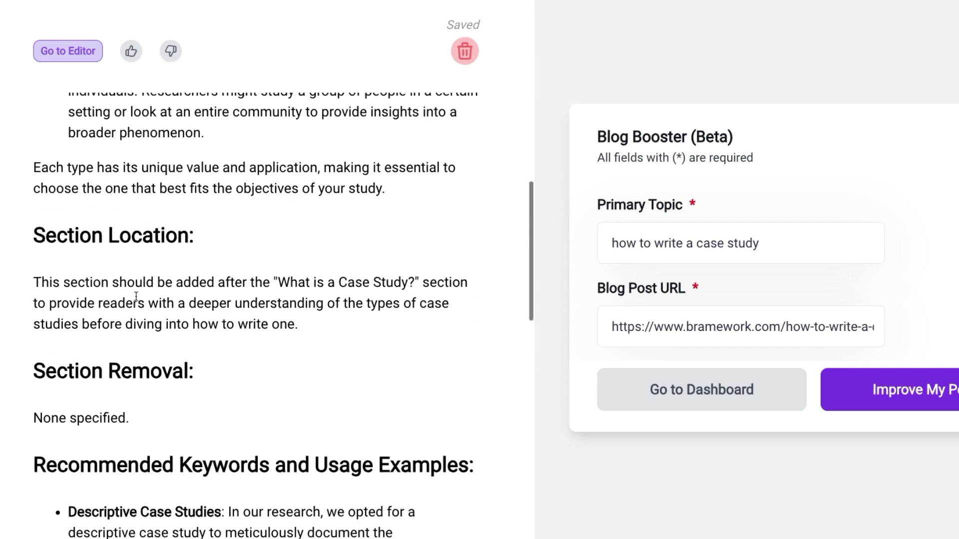
scroll(136, 296, "down", 8)
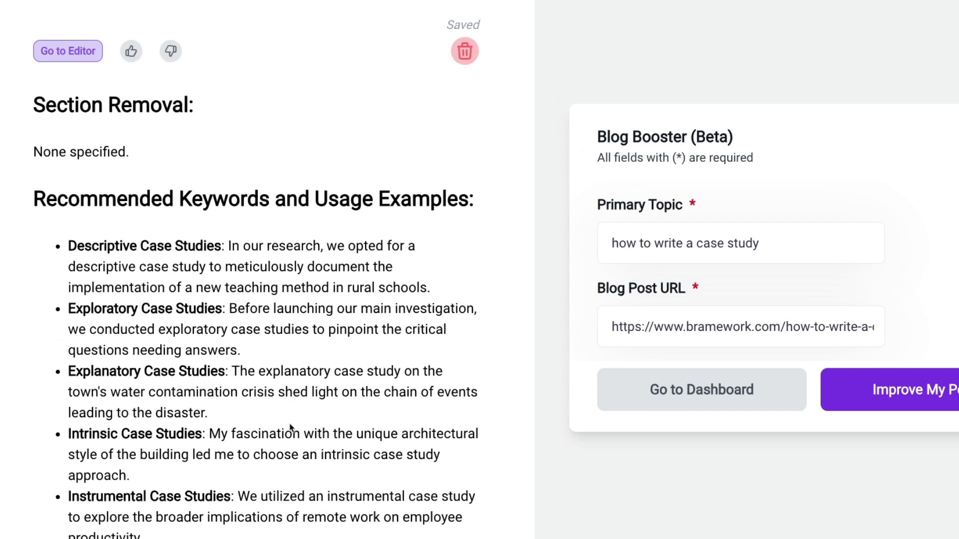
scroll(292, 427, "down", 2)
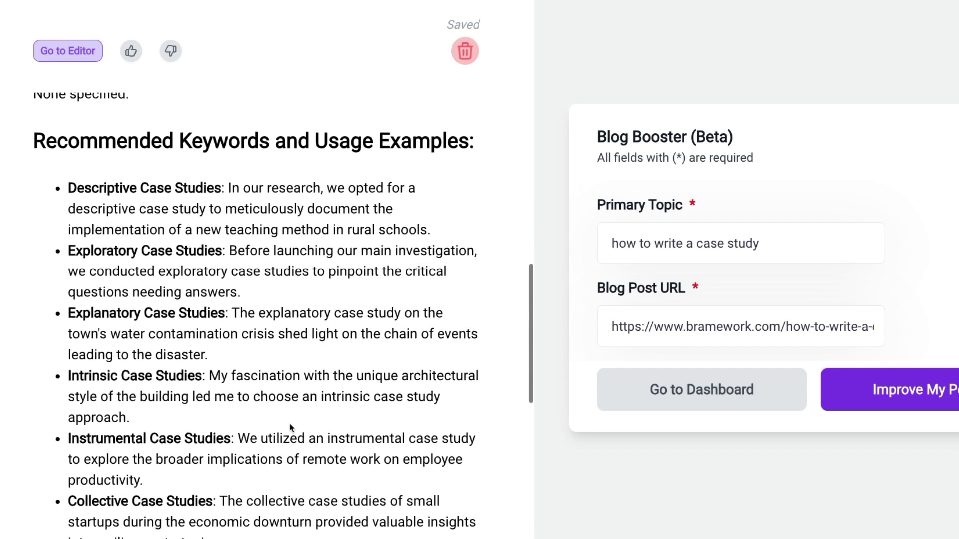
scroll(291, 428, "down", 3)
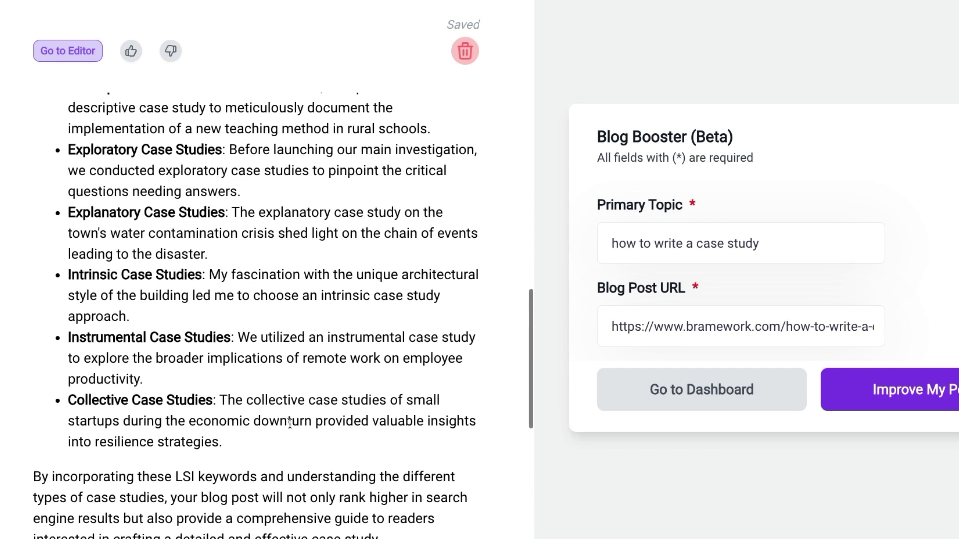
scroll(290, 424, "down", 5)
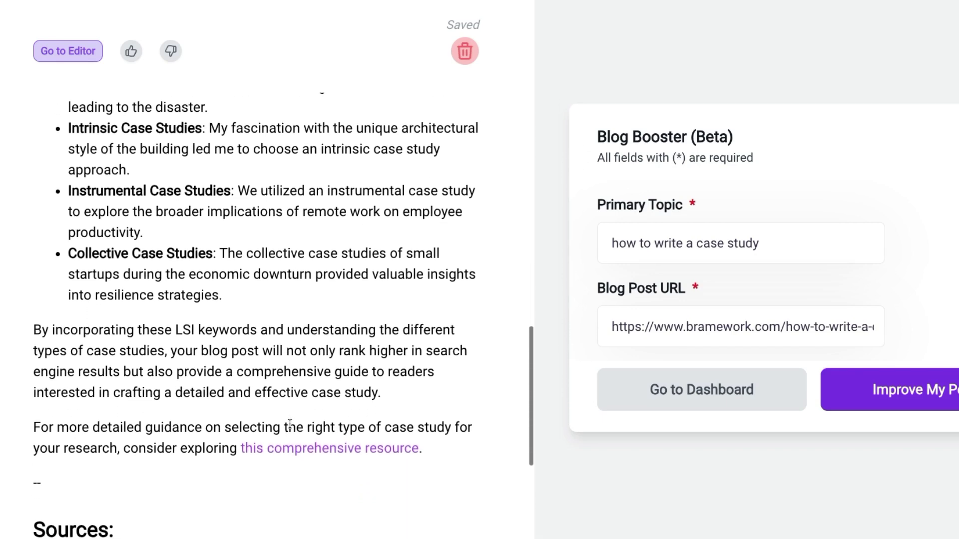
scroll(290, 423, "down", 2)
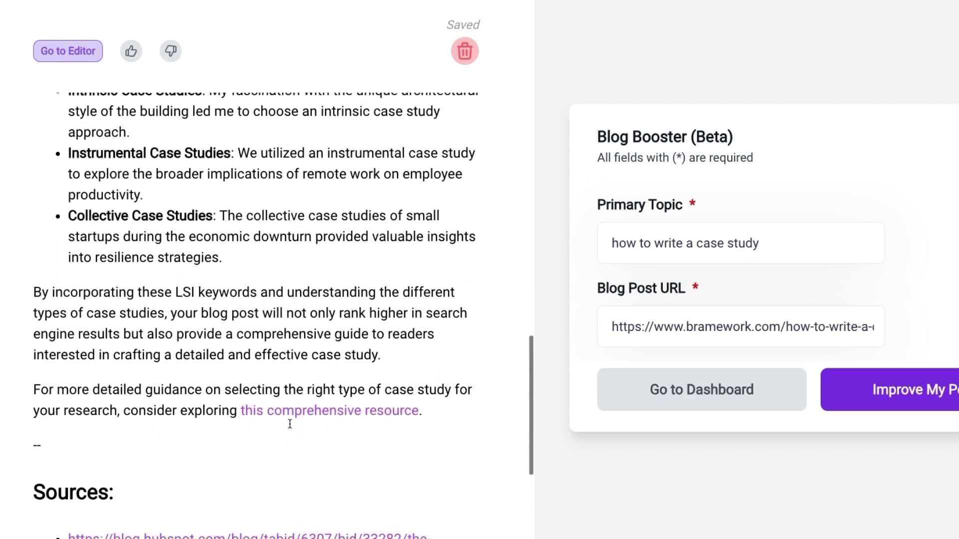
scroll(290, 423, "down", 1)
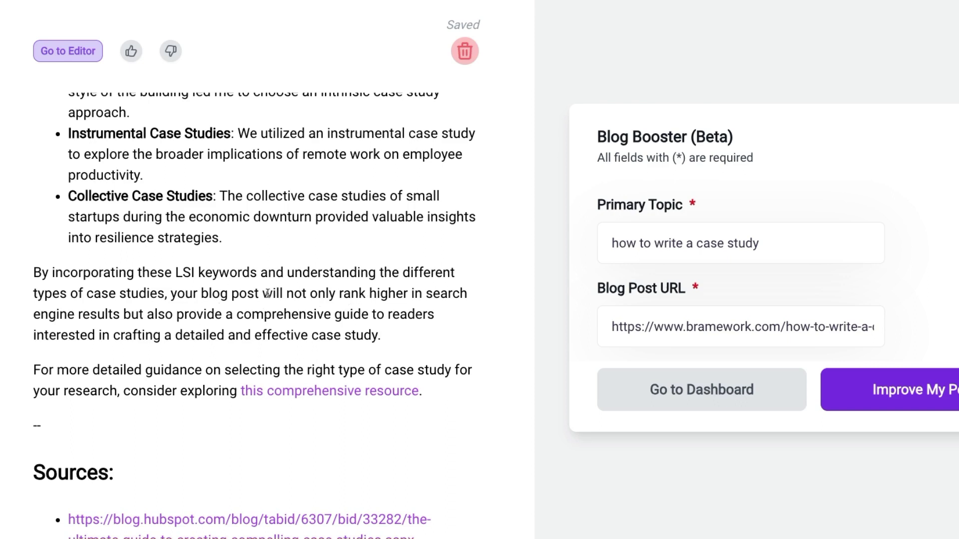
left_click_drag(173, 297, 462, 325)
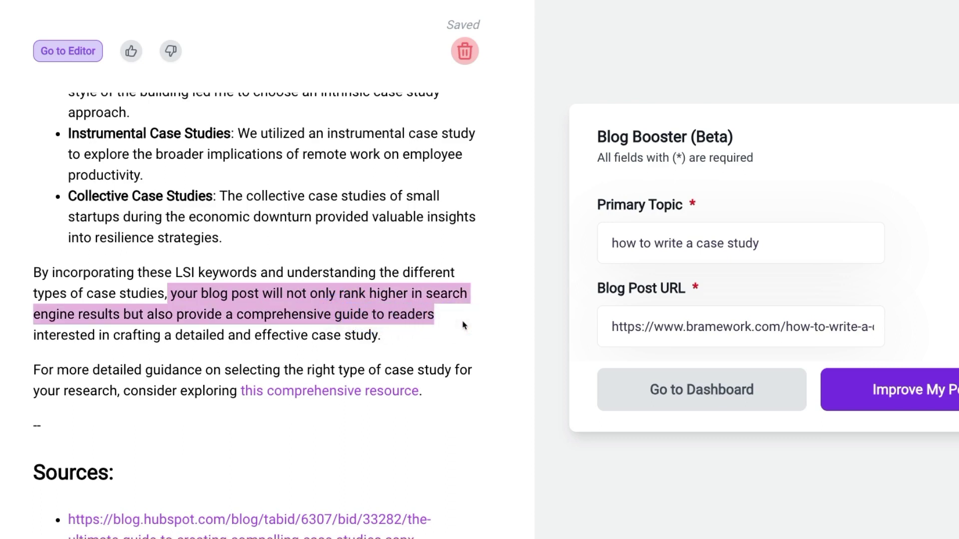
scroll(455, 327, "down", 2)
scroll(456, 327, "down", 5)
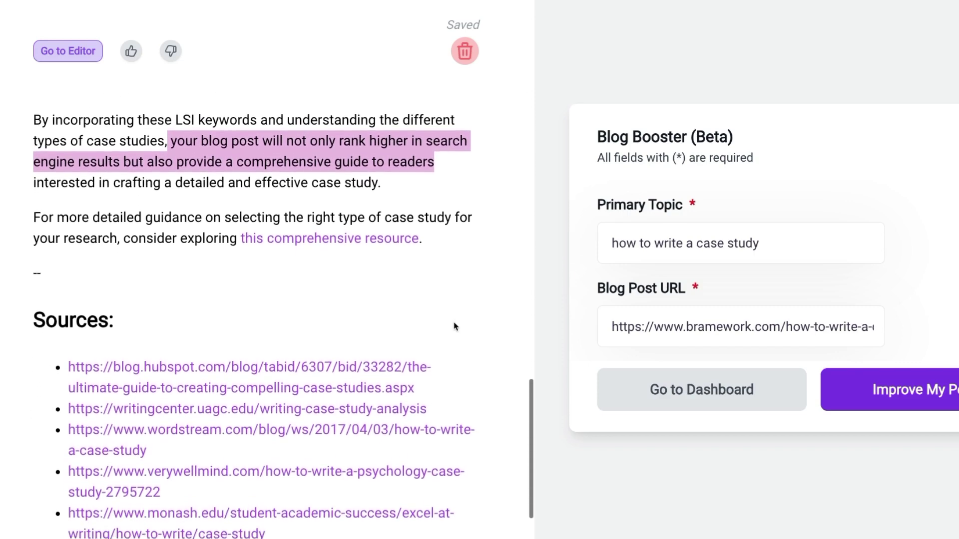
scroll(456, 324, "down", 3)
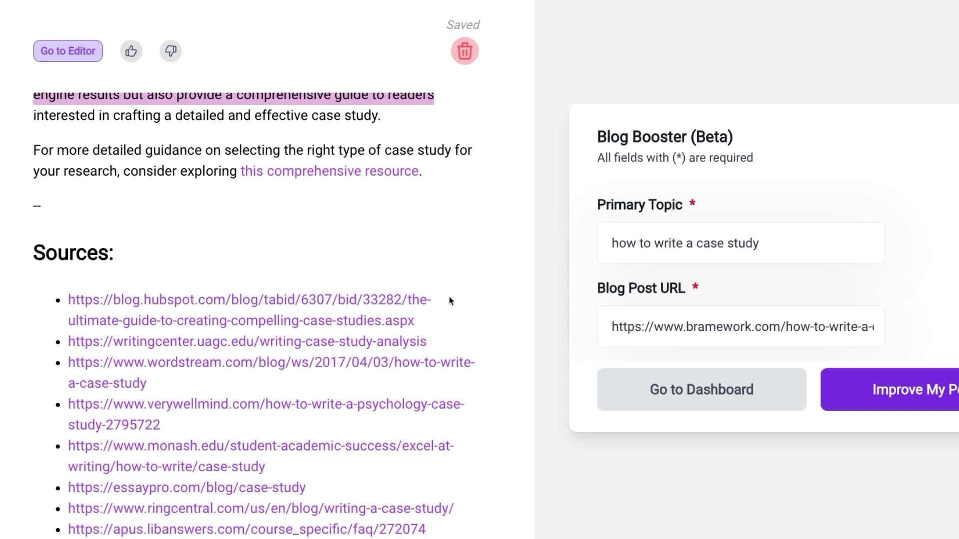
scroll(451, 301, "down", 2)
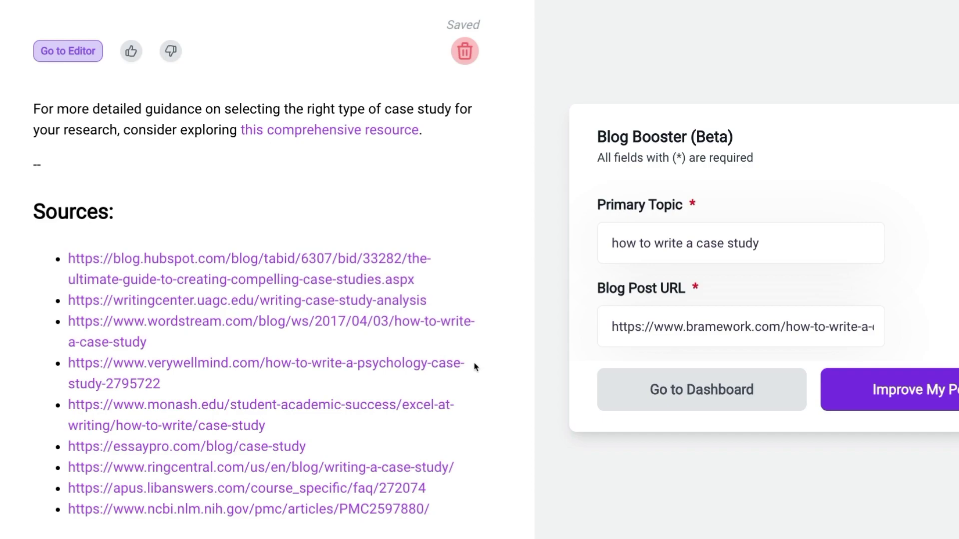
scroll(474, 367, "up", 15)
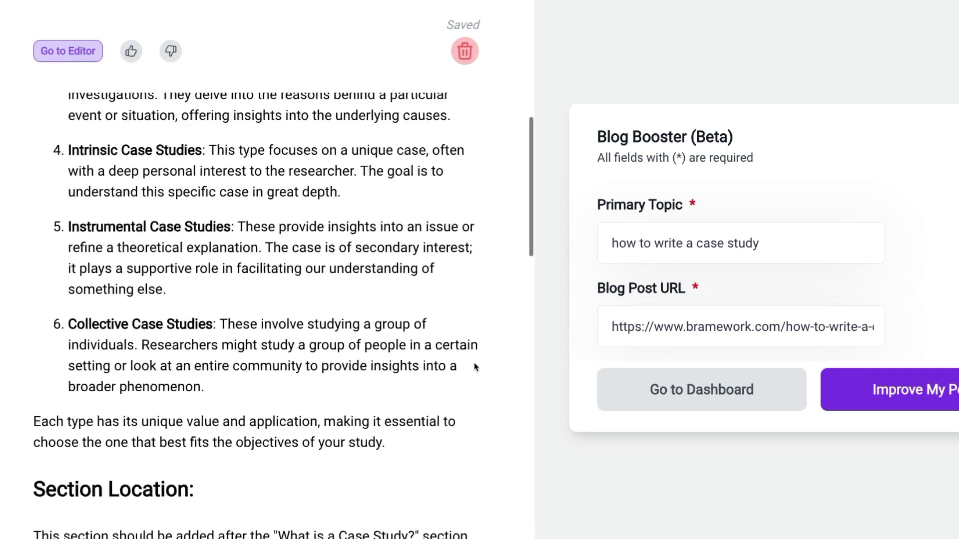
scroll(475, 367, "up", 10)
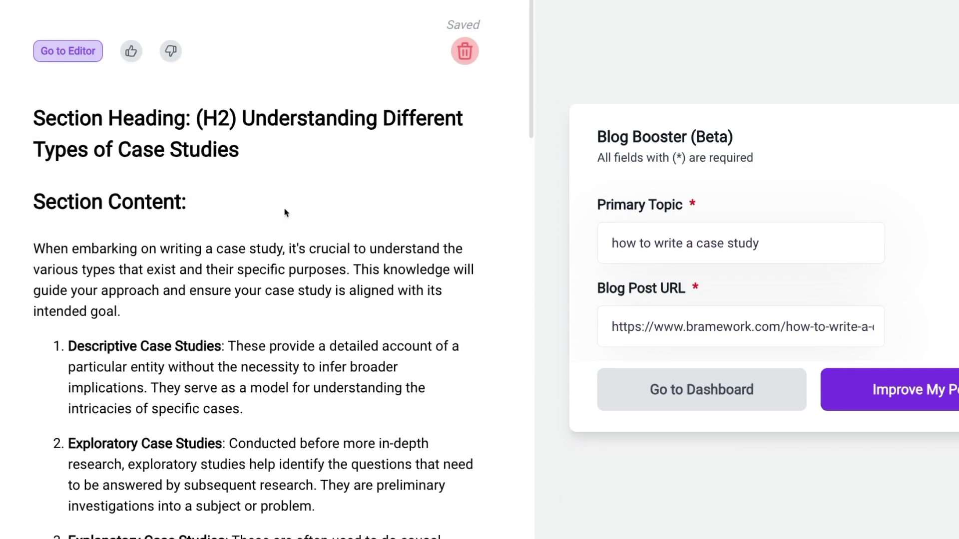
scroll(220, 226, "down", 10)
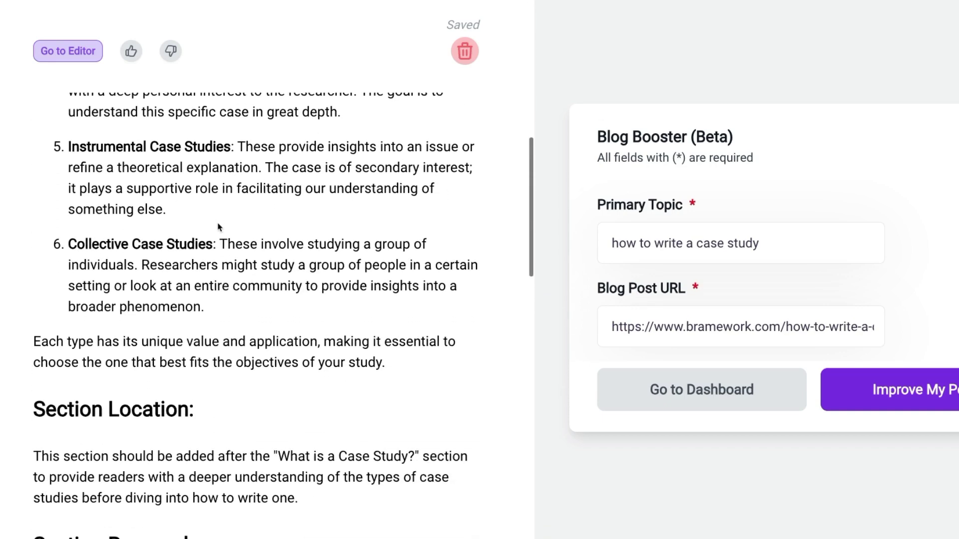
left_click_drag(277, 456, 417, 451)
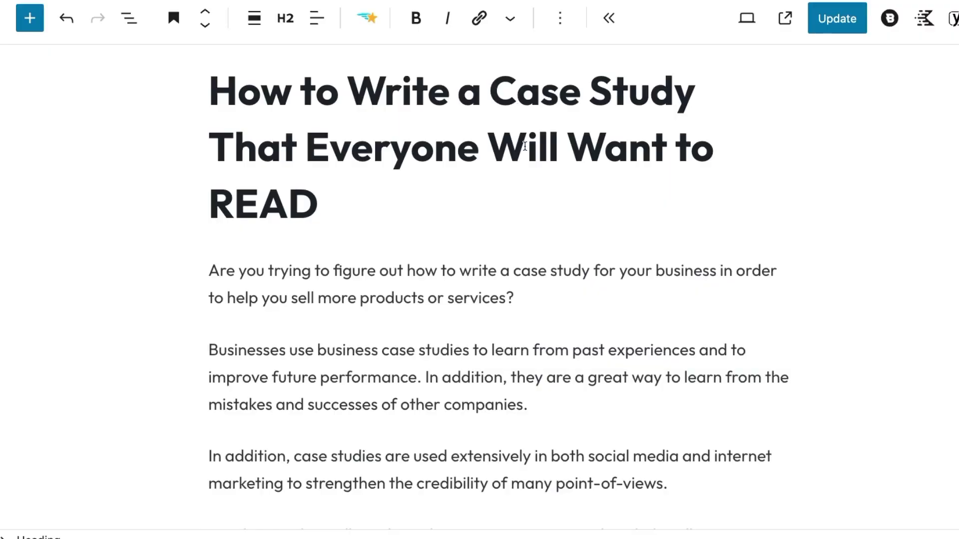
Step: Paste 'Understanding Different Types of Case Studies' into a new block after the paragraph ending 'the company.'
scroll(502, 208, "down", 5)
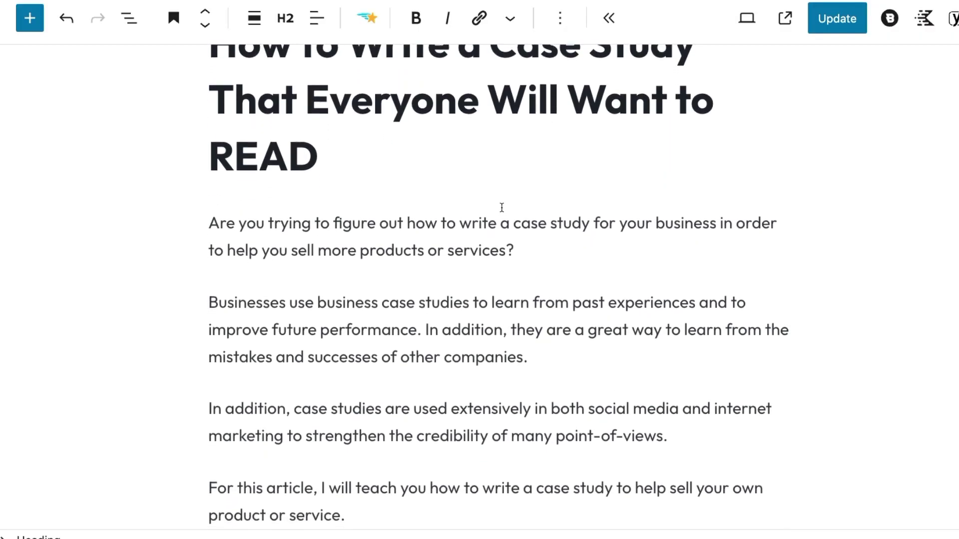
scroll(502, 207, "down", 5)
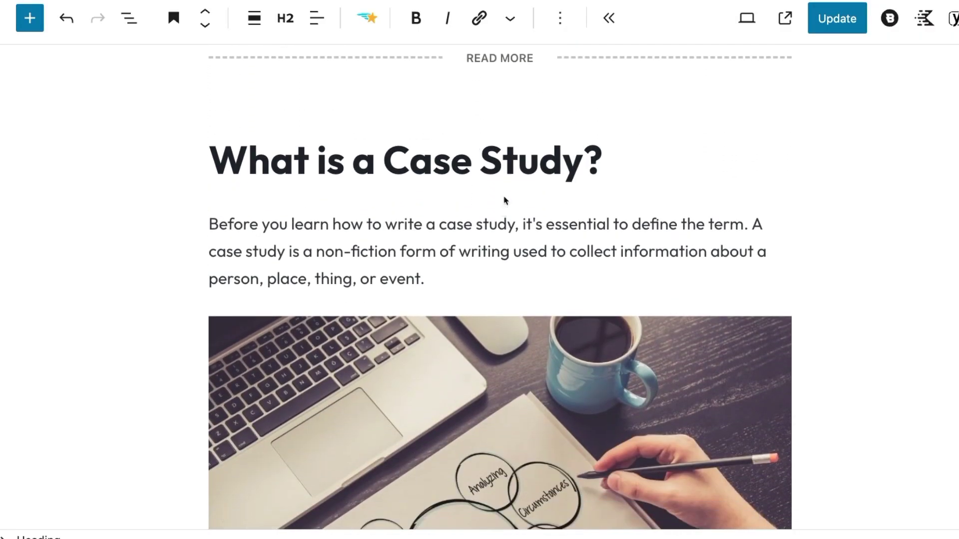
scroll(498, 170, "down", 15)
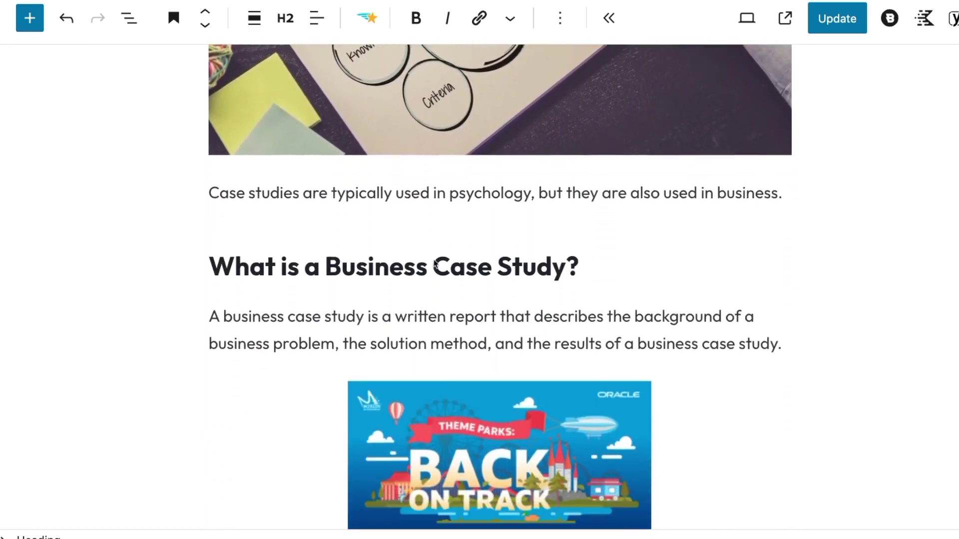
scroll(435, 263, "down", 5)
scroll(433, 259, "down", 10)
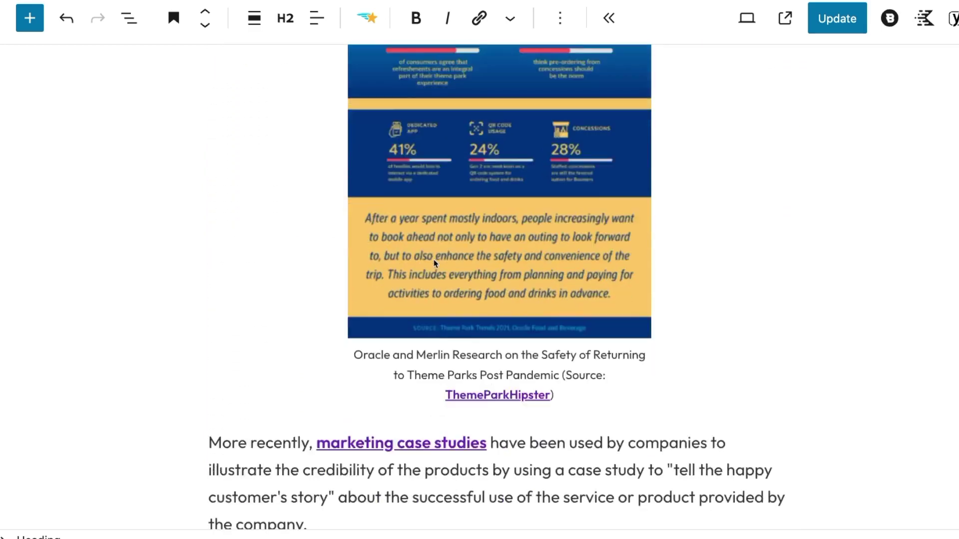
left_click(331, 212)
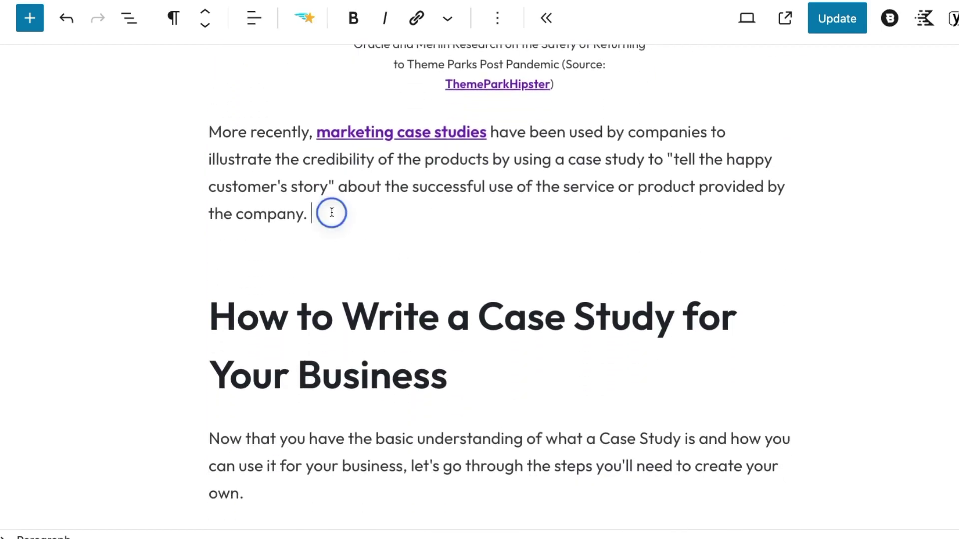
key("Return")
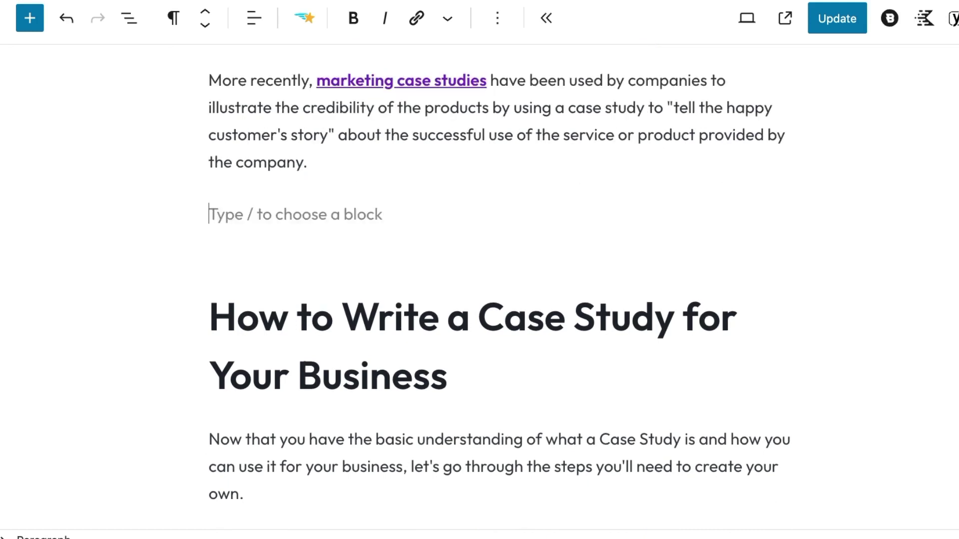
key("ctrl+v")
Step: Convert the pasted text into a heading and add an empty paragraph below it
triple_click(285, 219)
left_click(174, 20)
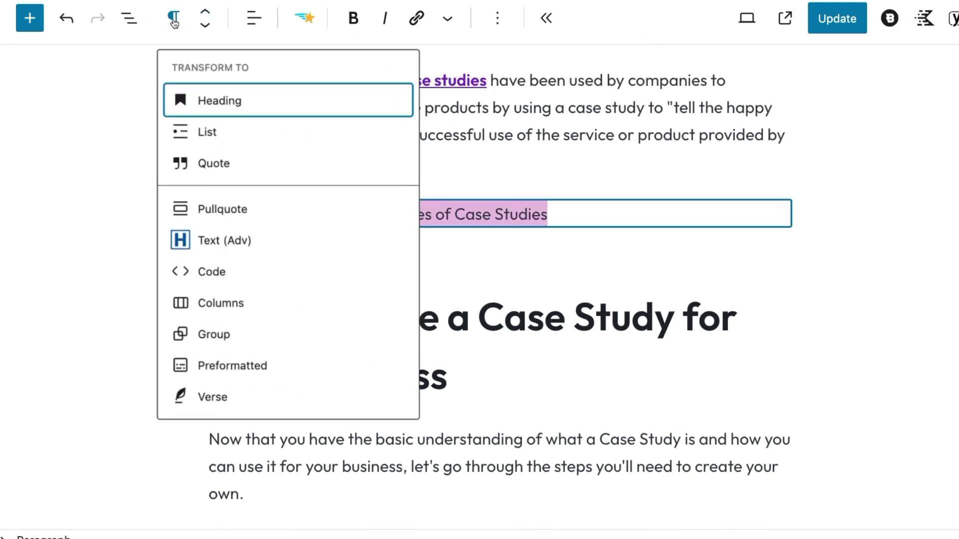
left_click(185, 241)
key("Return")
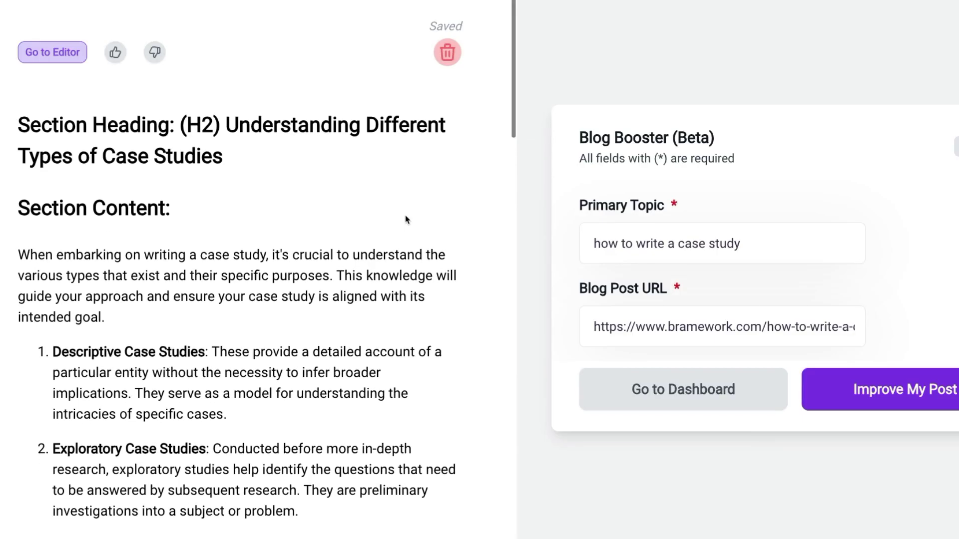
Step: Copy Bramework's intro, six numbered case-study types and closing paragraph into the post under the heading
scroll(407, 219, "down", 1)
scroll(225, 240, "up", 1)
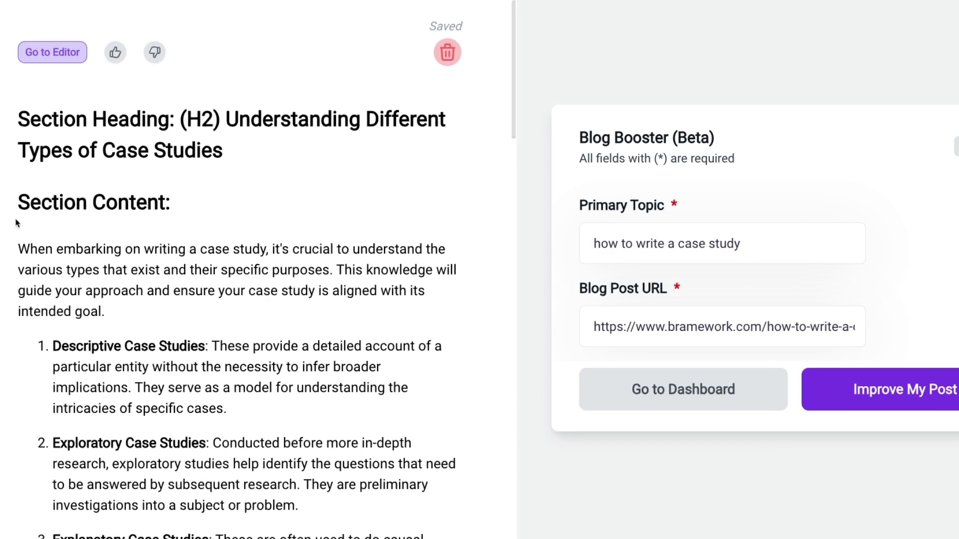
left_click_drag(19, 245, 370, 361)
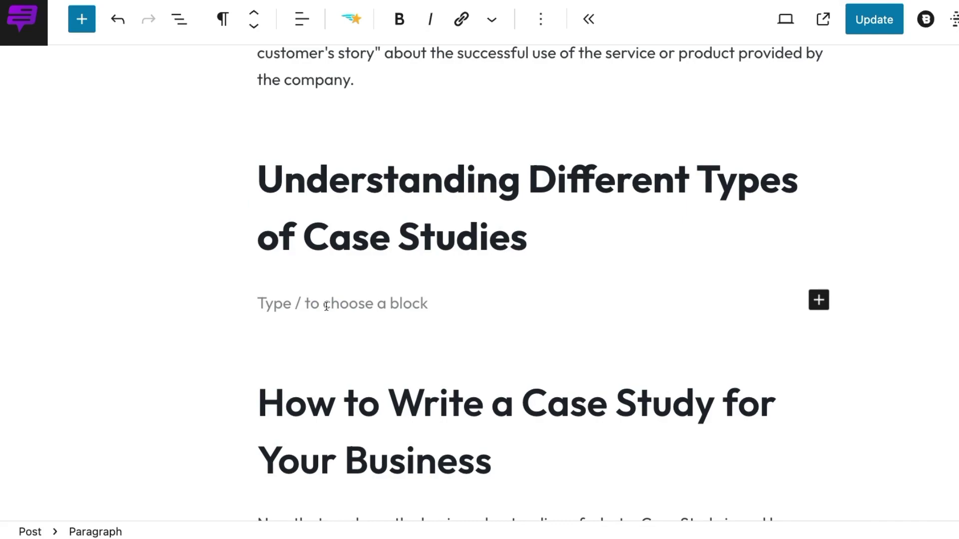
key("ctrl+v")
scroll(375, 249, "up", 6)
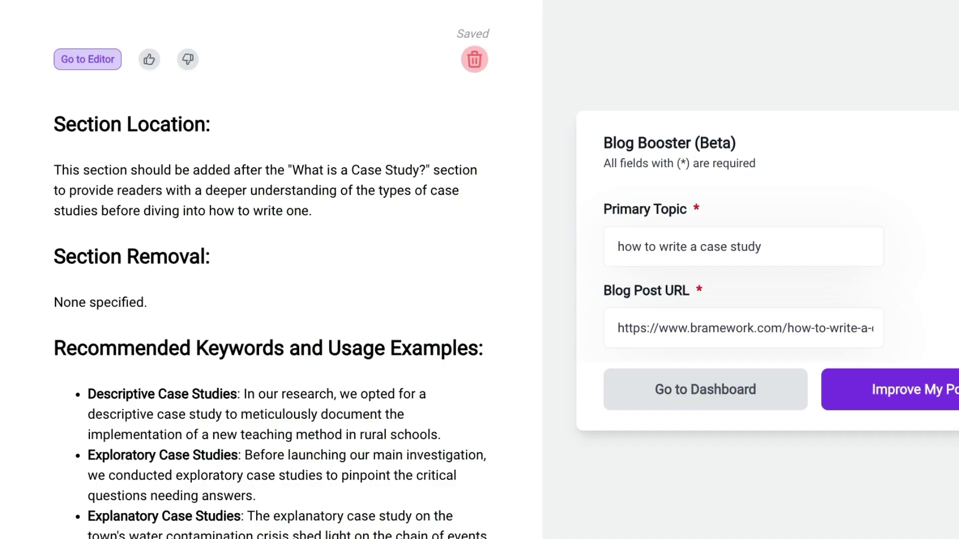
scroll(430, 241, "down", 4)
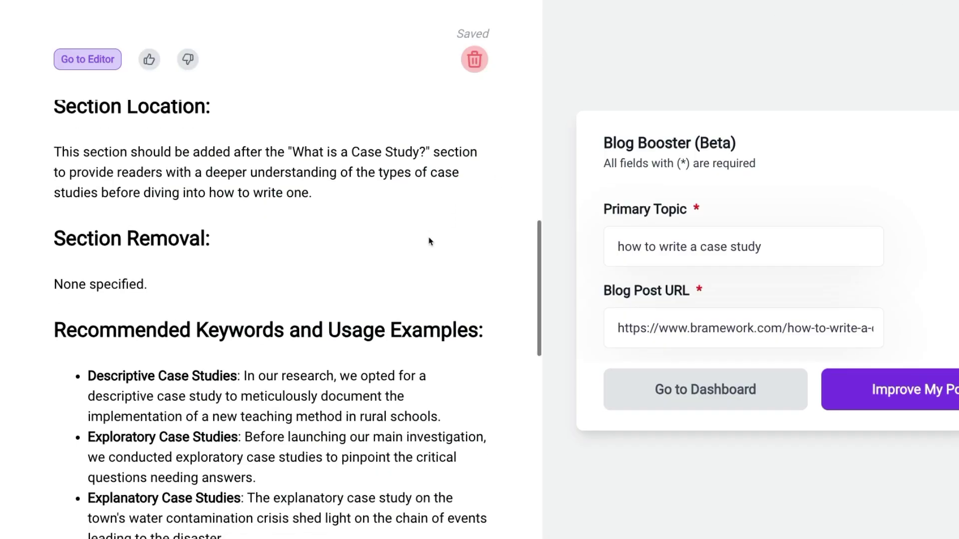
scroll(430, 241, "down", 10)
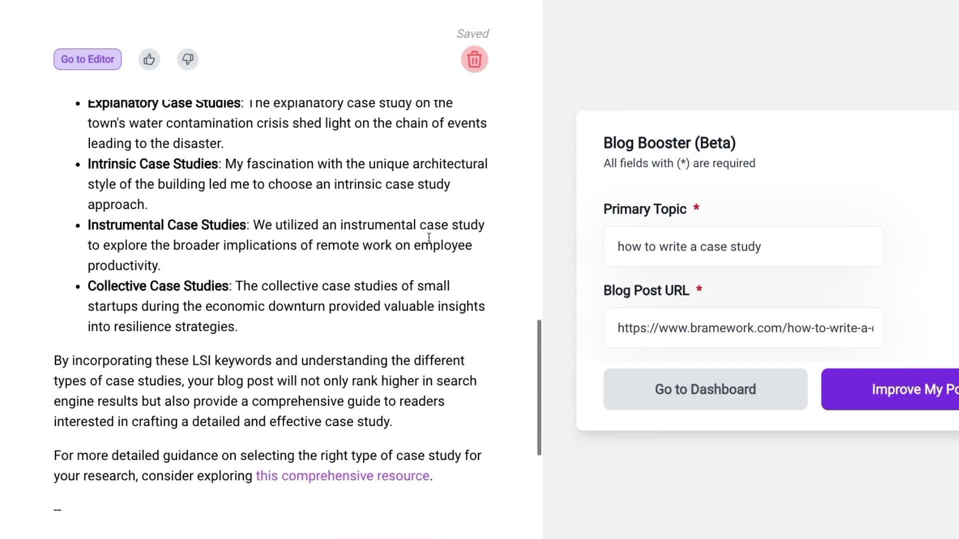
scroll(430, 241, "down", 3)
scroll(430, 241, "up", 12)
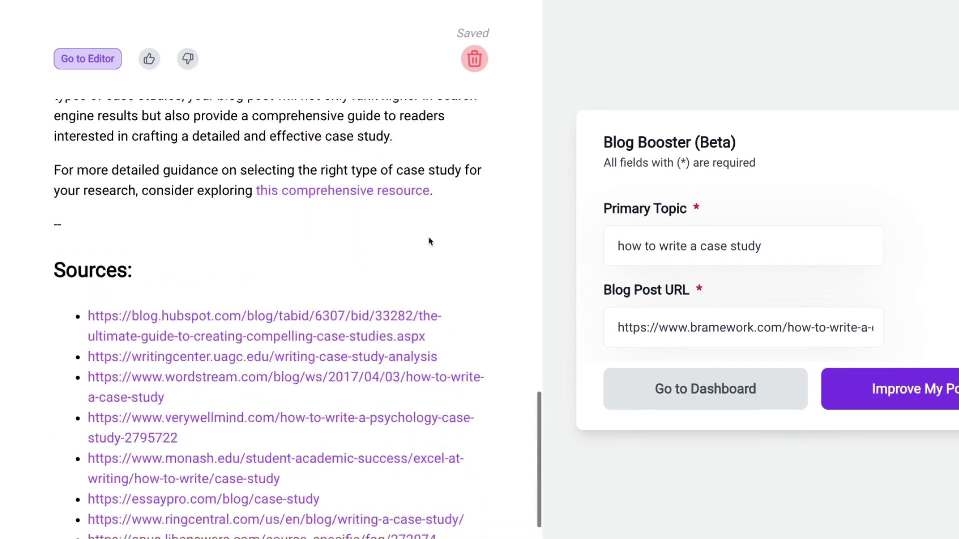
scroll(429, 241, "up", 1)
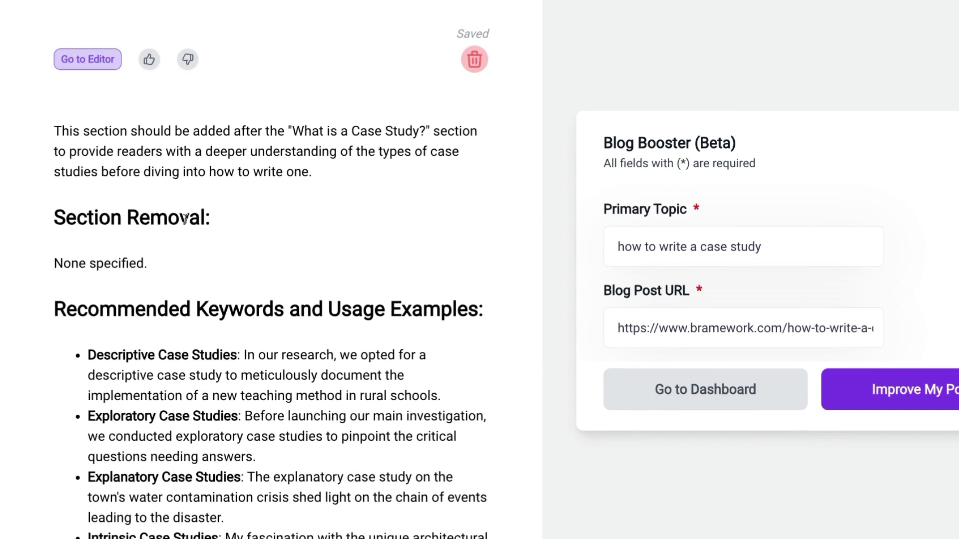
scroll(154, 337, "down", 2)
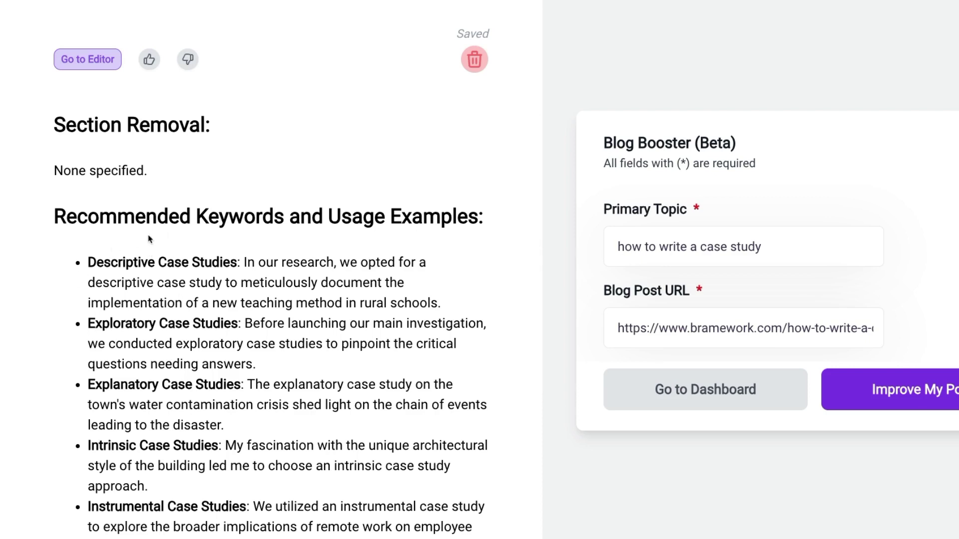
scroll(335, 280, "down", 2)
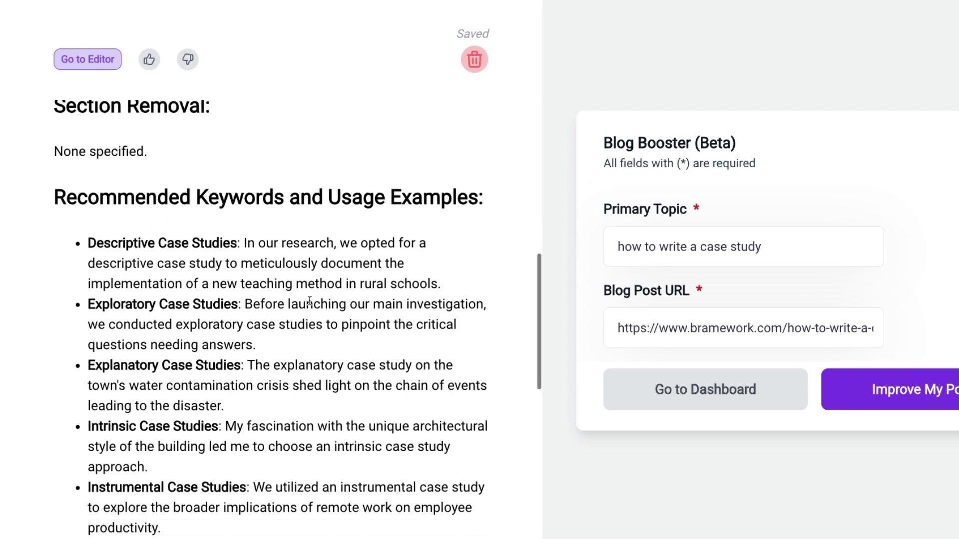
scroll(310, 301, "down", 8)
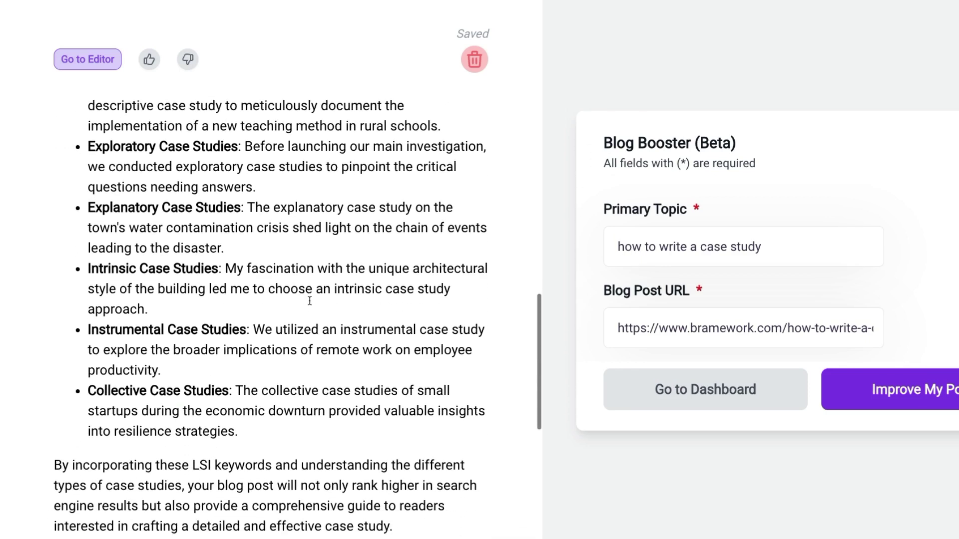
scroll(310, 304, "down", 3)
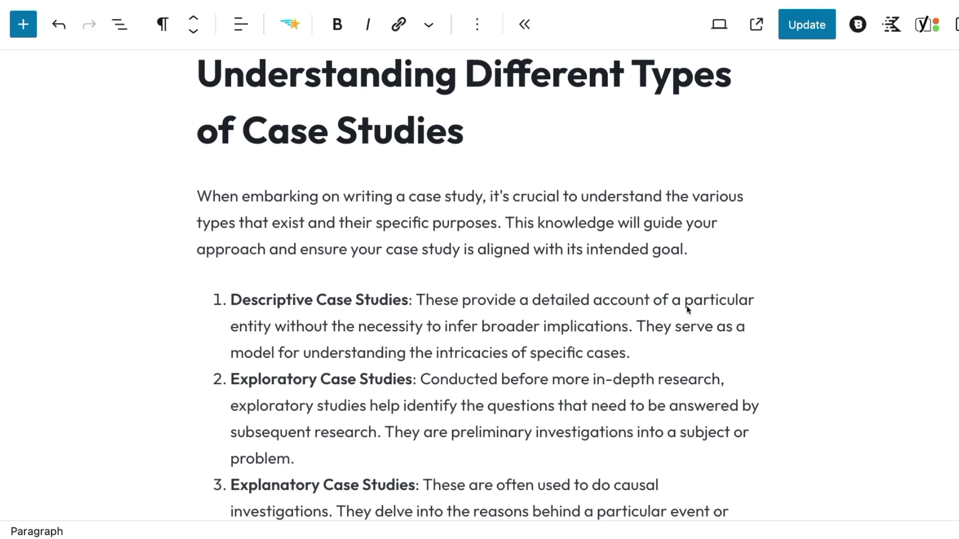
Step: Delete 'embarking on' so the intro reads 'When writing a case study…'
scroll(672, 317, "down", 3)
scroll(673, 318, "down", 2)
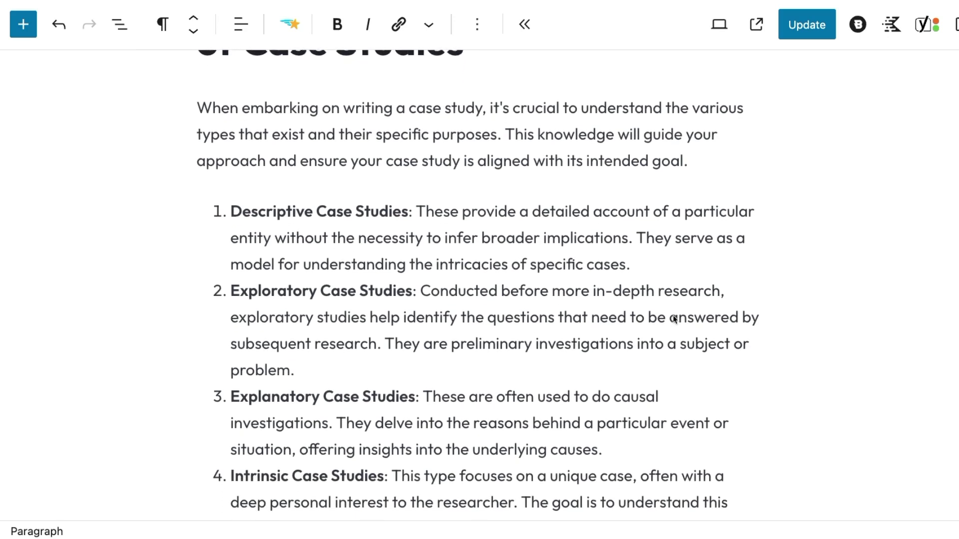
scroll(674, 319, "down", 2)
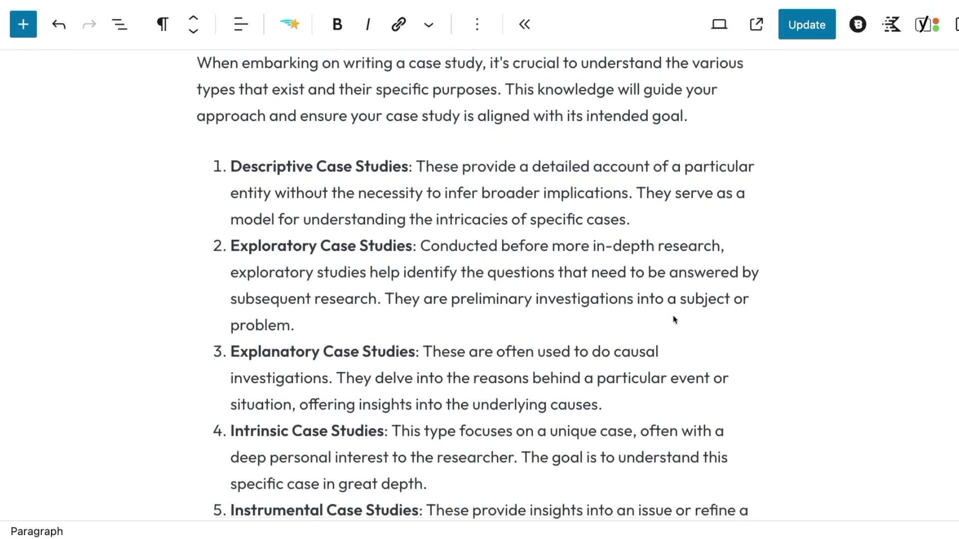
scroll(675, 321, "down", 1)
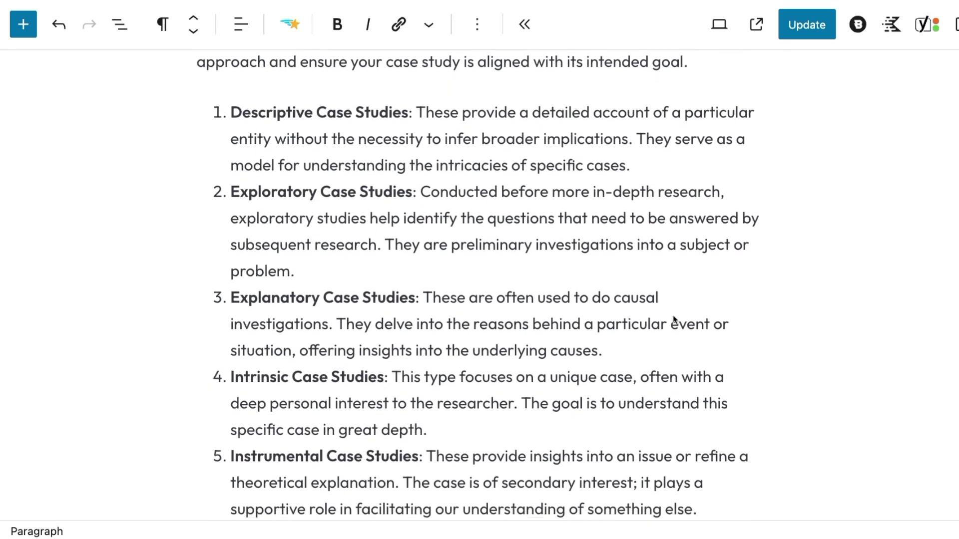
scroll(674, 320, "up", 5)
scroll(674, 319, "up", 2)
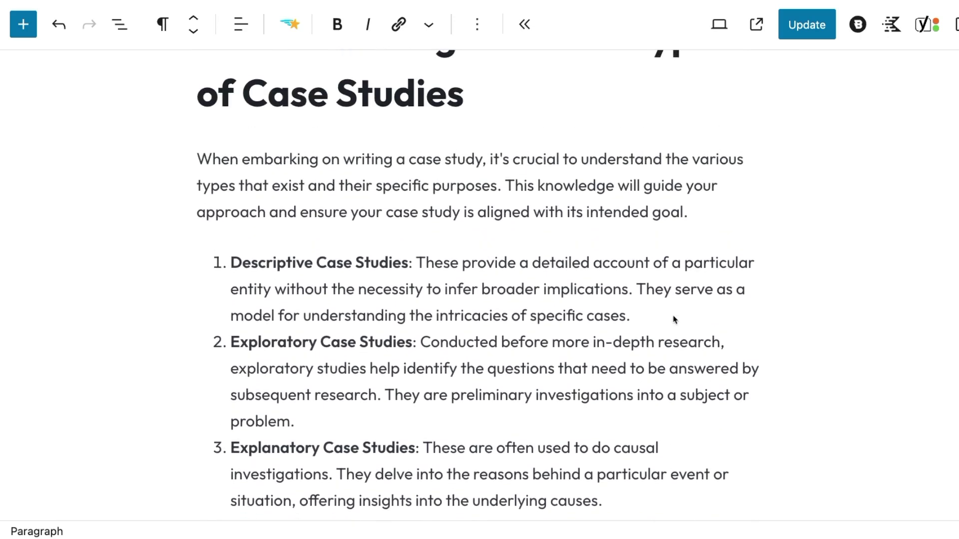
left_click_drag(339, 160, 243, 162)
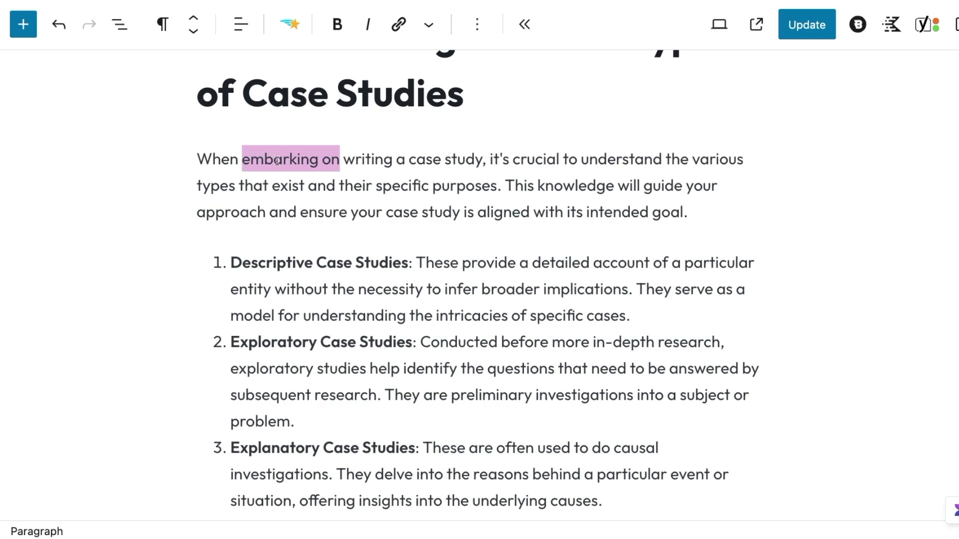
key("BackSpace")
key("BackSpace")
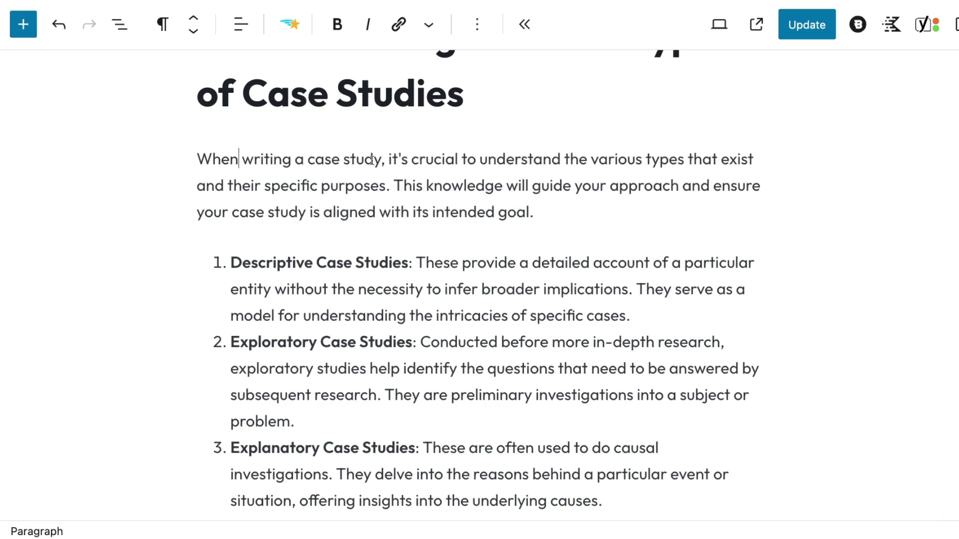
Step: Remove the word 'intended' so the intro ends 'aligned with its goal.'
scroll(332, 196, "down", 4)
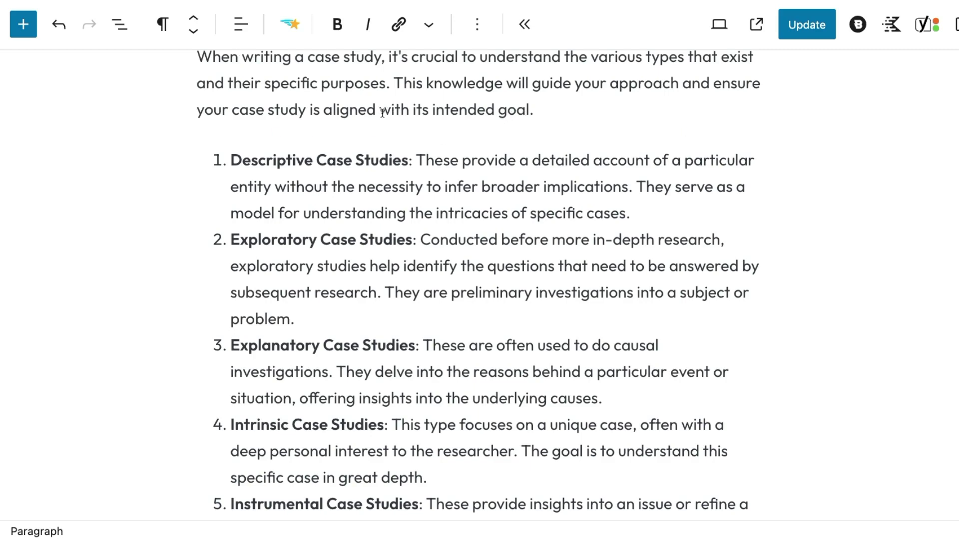
double_click(444, 110)
scroll(445, 163, "down", 3)
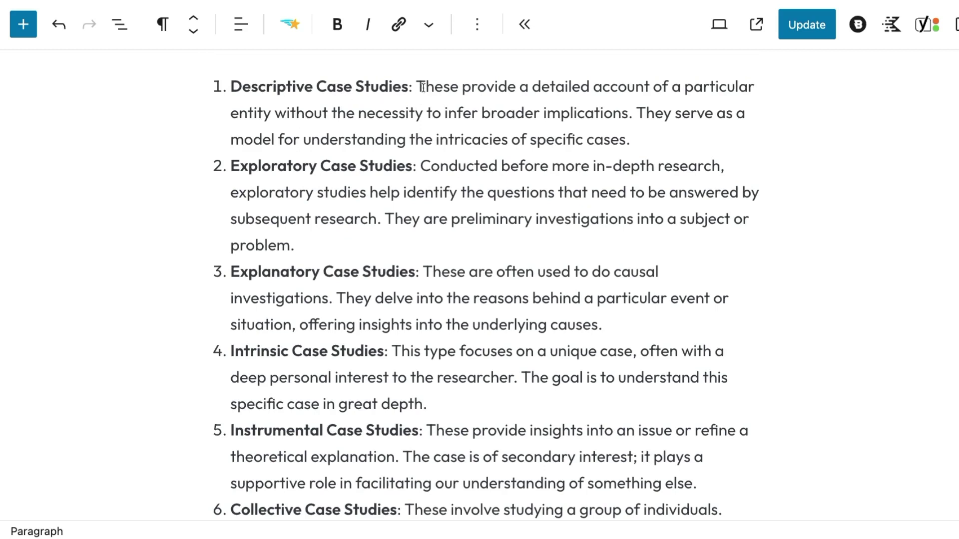
scroll(454, 406, "up", 3)
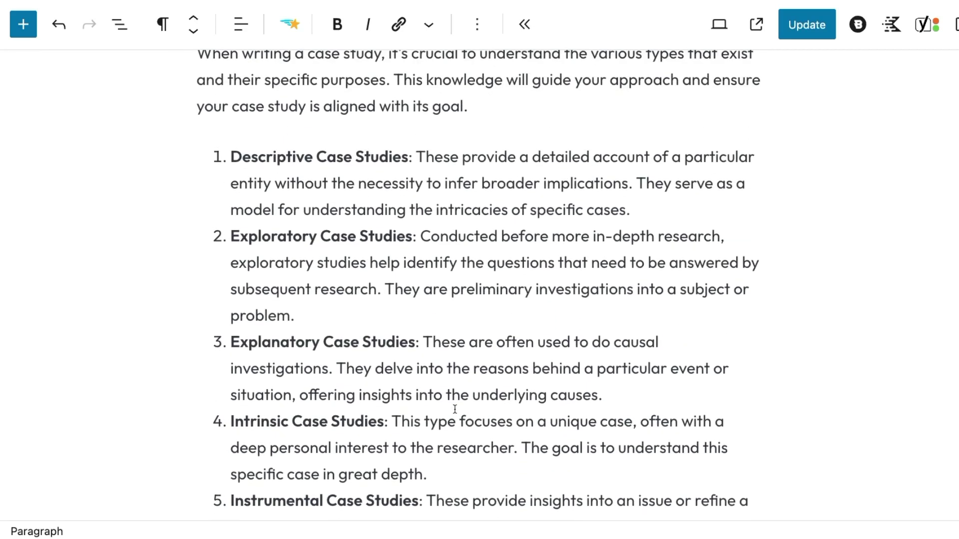
left_click(425, 158)
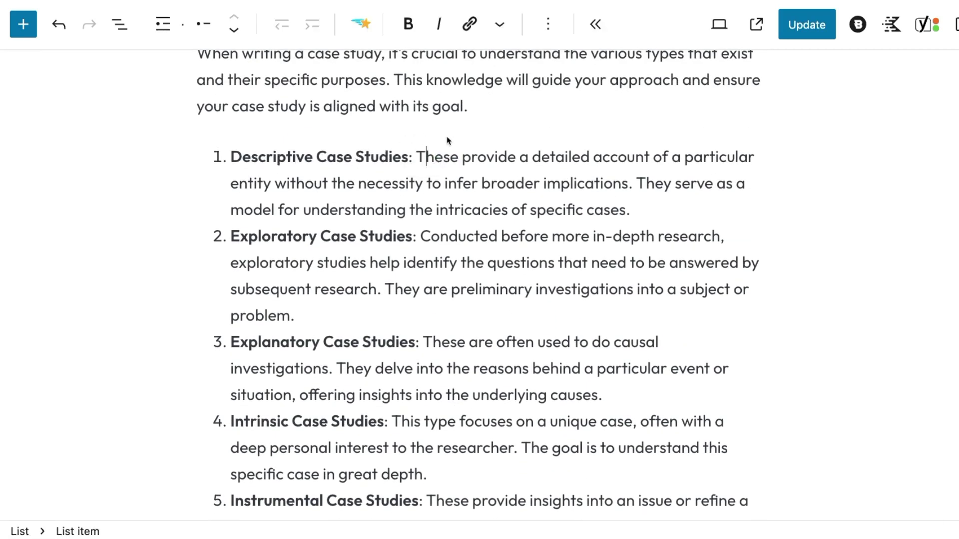
Step: Remove ': These' after Descriptive Case Studies so it reads 'Descriptive Case Studies provide…'
left_click_drag(455, 159, 422, 158)
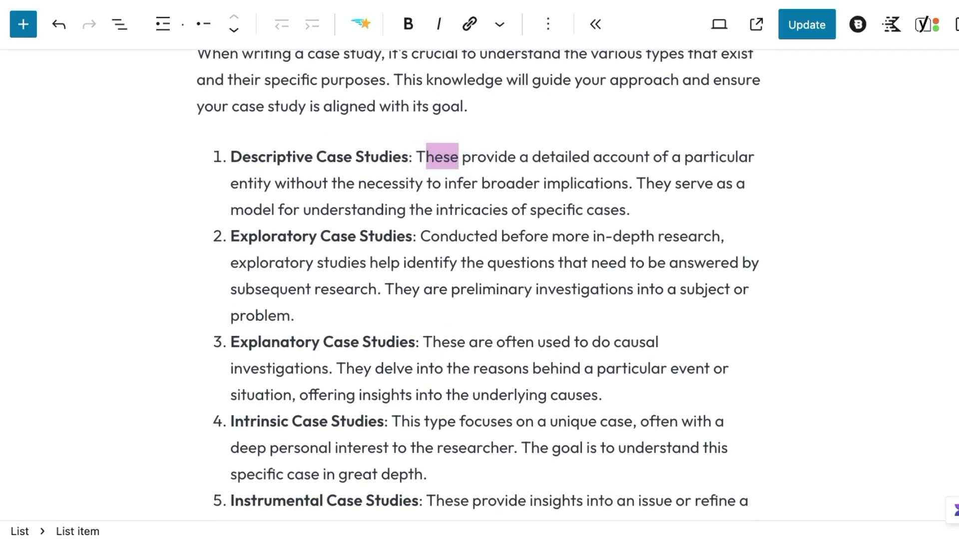
key("BackSpace")
key("BackSpace")
key("BackSpace")
key("BackSpace")
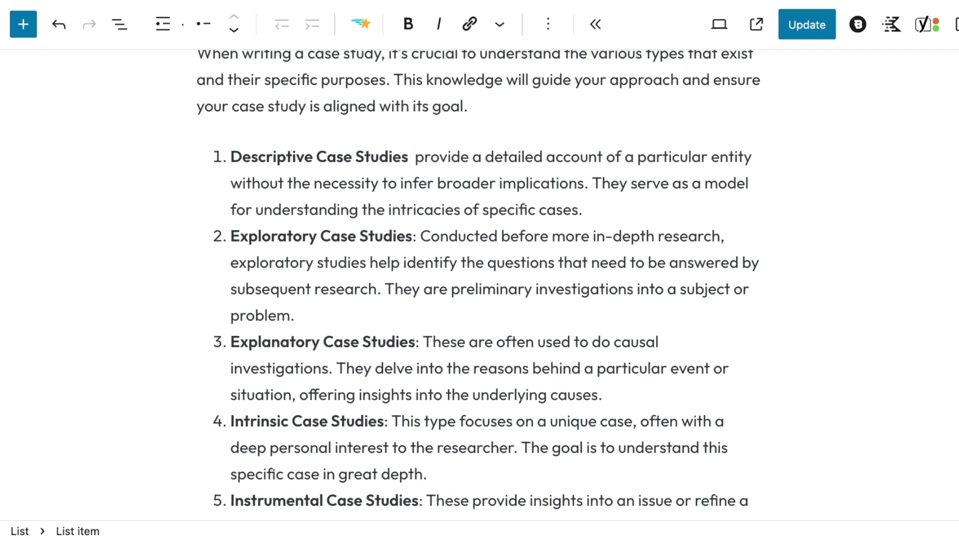
type("a")
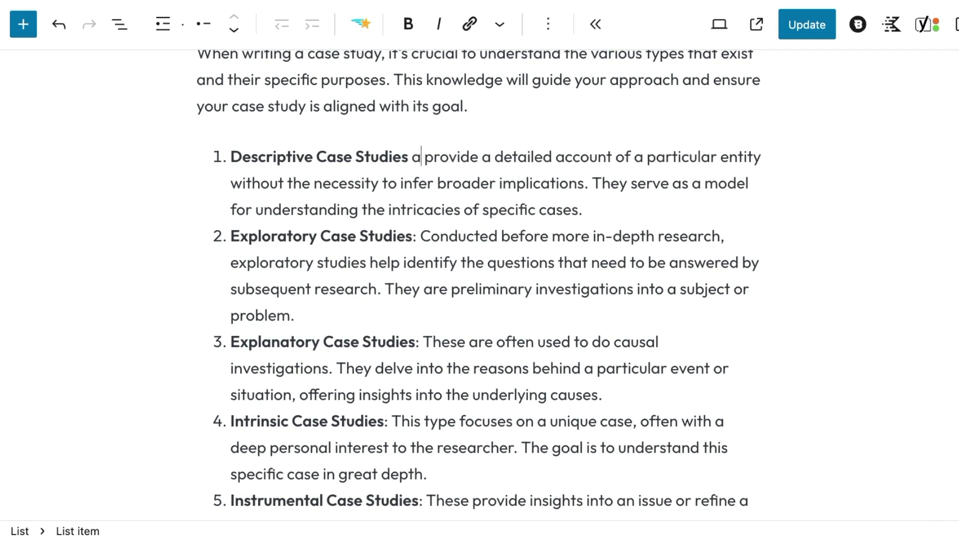
key("BackSpace")
key("BackSpace")
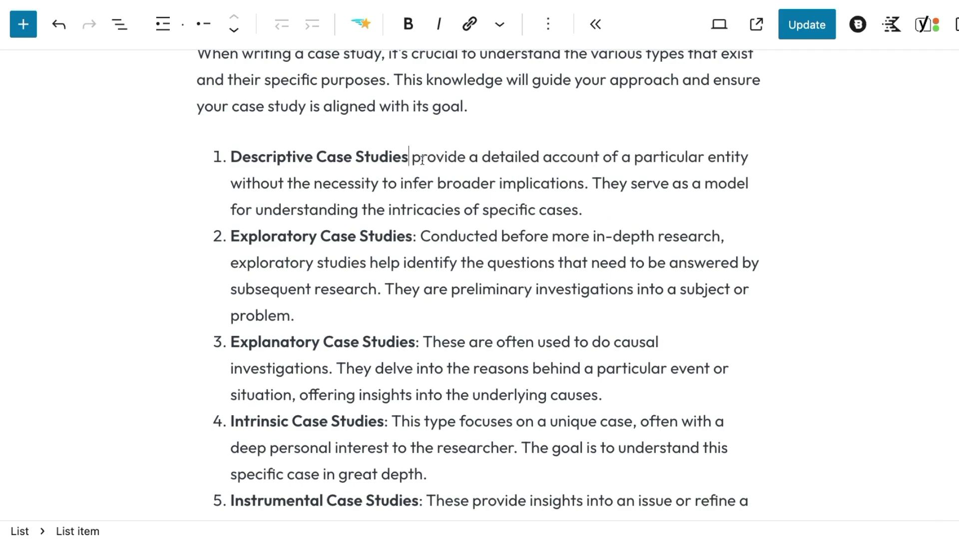
Step: Reword the Exploratory item to read 'Exploratory Case Studies are conducted…'
left_click(421, 238)
type("are")
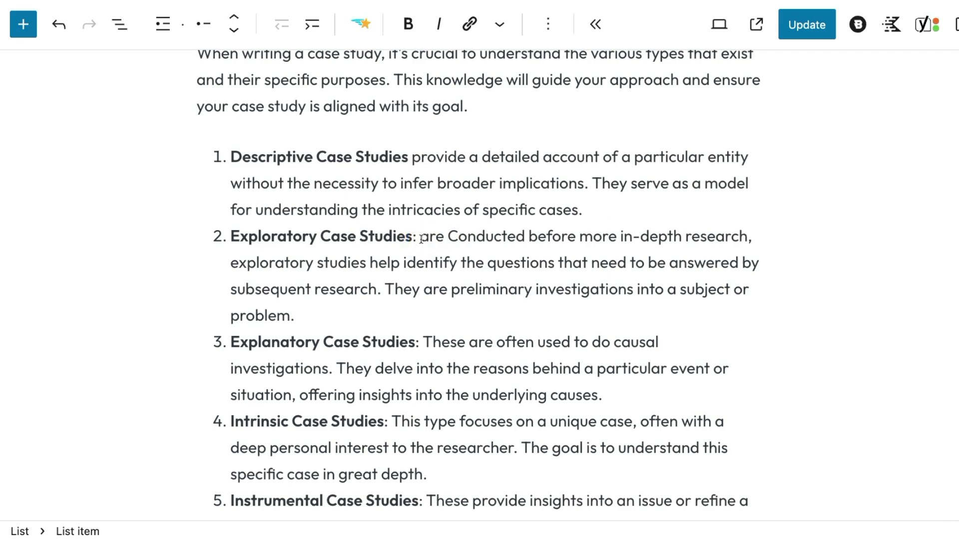
left_click(413, 238)
key("BackSpace")
key("Right")
key("Right")
key("Right")
key("Right")
key("Right")
key("Right")
key("BackSpace")
type("c")
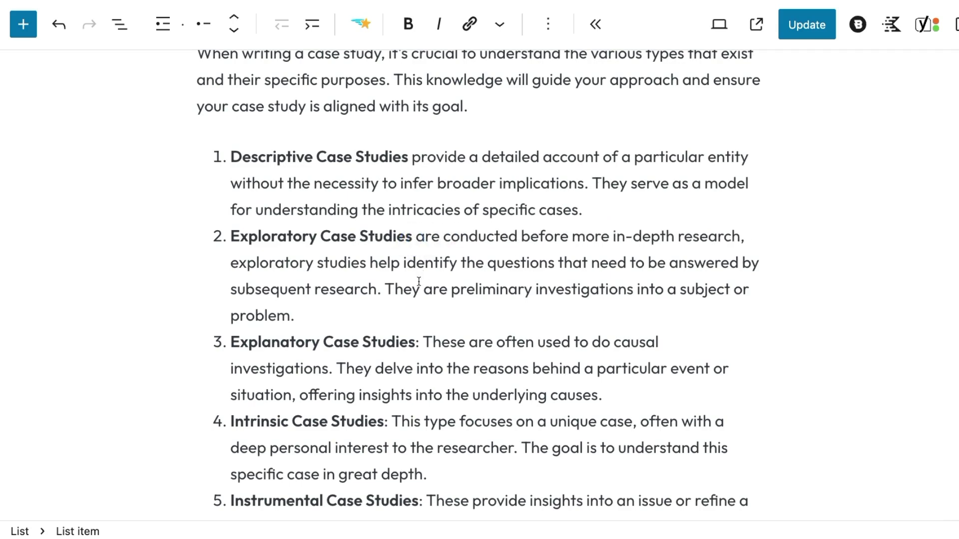
Step: Remove ': These' from Explanatory and ': This type' from Intrinsic, changing 'focuses' to 'focus'
scroll(399, 299, "down", 3)
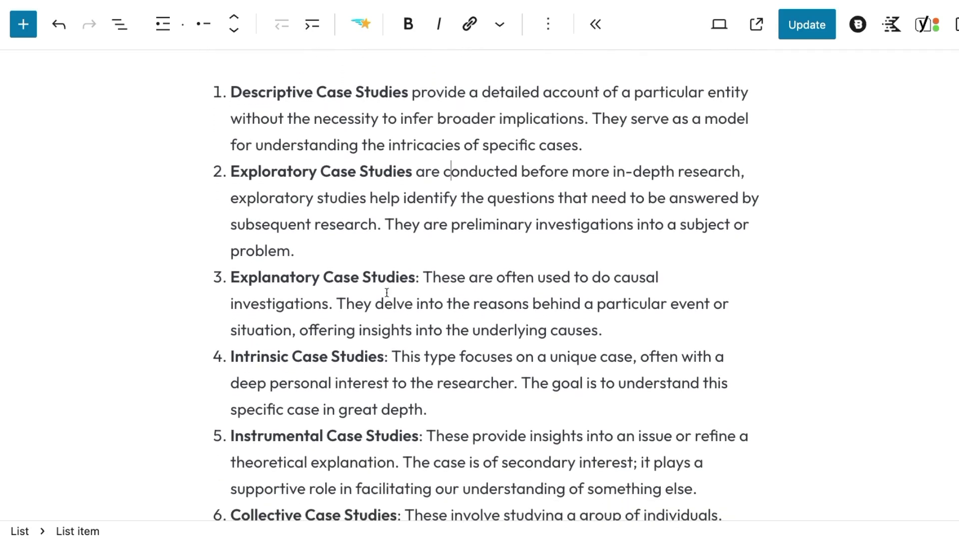
left_click_drag(465, 278, 416, 278)
key("BackSpace")
left_click_drag(457, 358, 385, 357)
key("BackSpace")
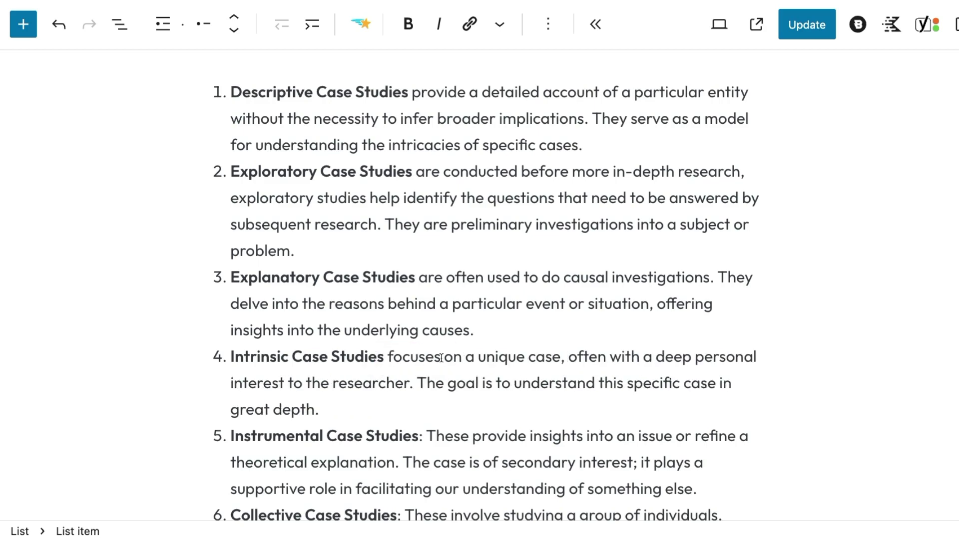
left_click(440, 358)
key("BackSpace")
key("BackSpace")
Step: Remove ': These' from the Instrumental and Collective Case Studies items
scroll(442, 354, "down", 2)
left_click_drag(467, 377, 418, 377)
key("BackSpace")
scroll(420, 375, "down", 2)
left_click_drag(447, 406, 398, 405)
key("BackSpace")
scroll(454, 409, "down", 2)
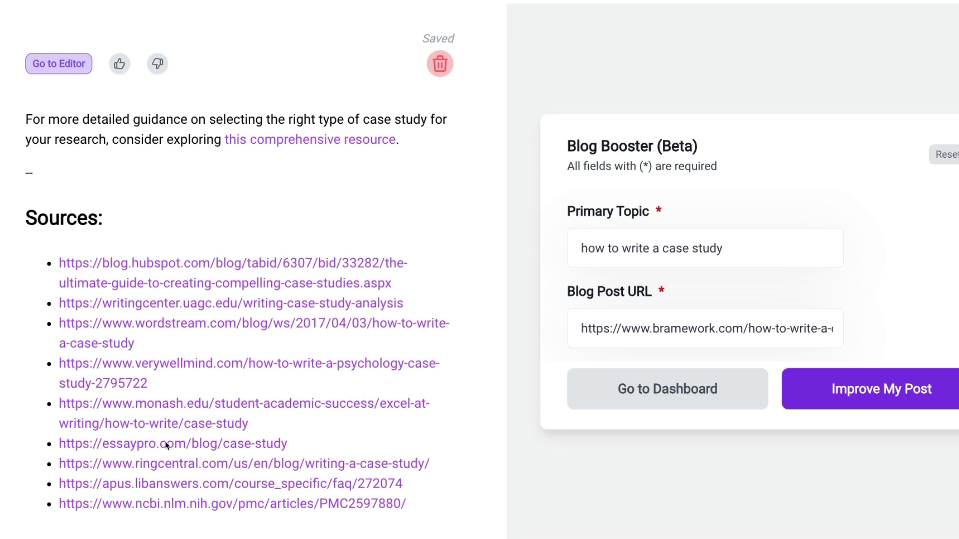
Step: Open the essaypro.com/blog/case-study article from the Sources list
left_click(236, 446)
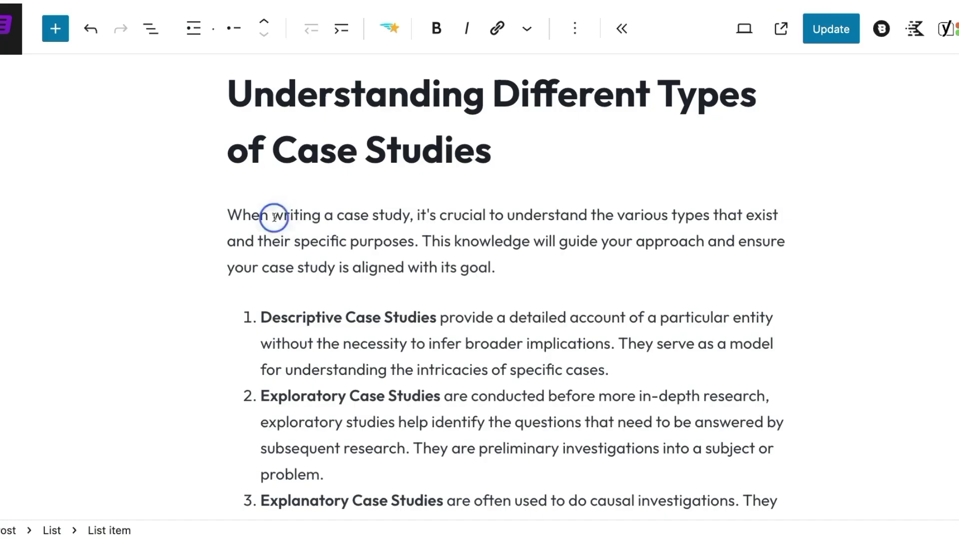
Step: Bold 'writing a case study' and link it to the HubSpot article
left_click_drag(274, 216, 407, 220)
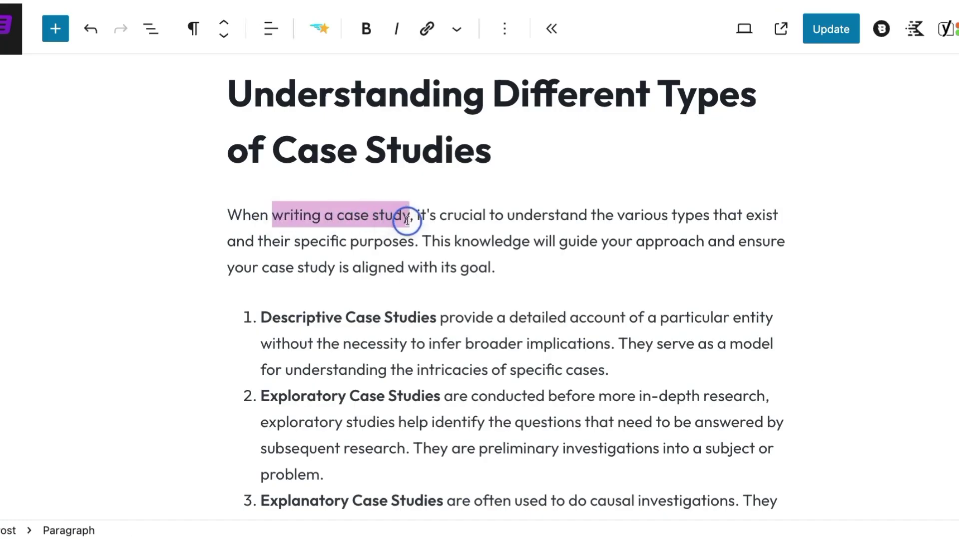
key("ctrl+b")
key("ctrl+k")
type("https://blog.hubspot.com/blog/tabid/6307/bid/33282/the-ultimate-guide-to-creating-compelling-case-studies.aspx")
key("Return")
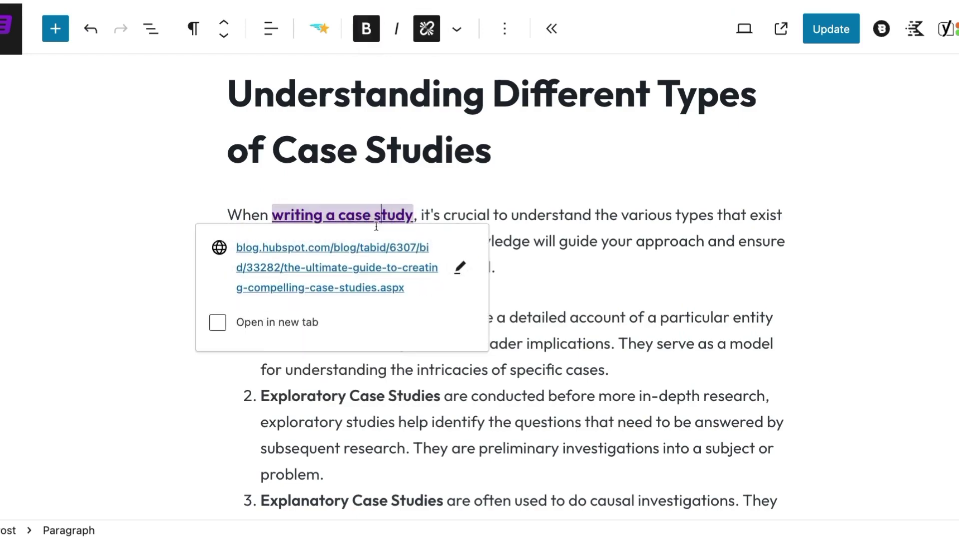
key("Escape")
Step: Bold 'Case Study' and link it to the UAGC writing-center page
scroll(813, 381, "down", 10)
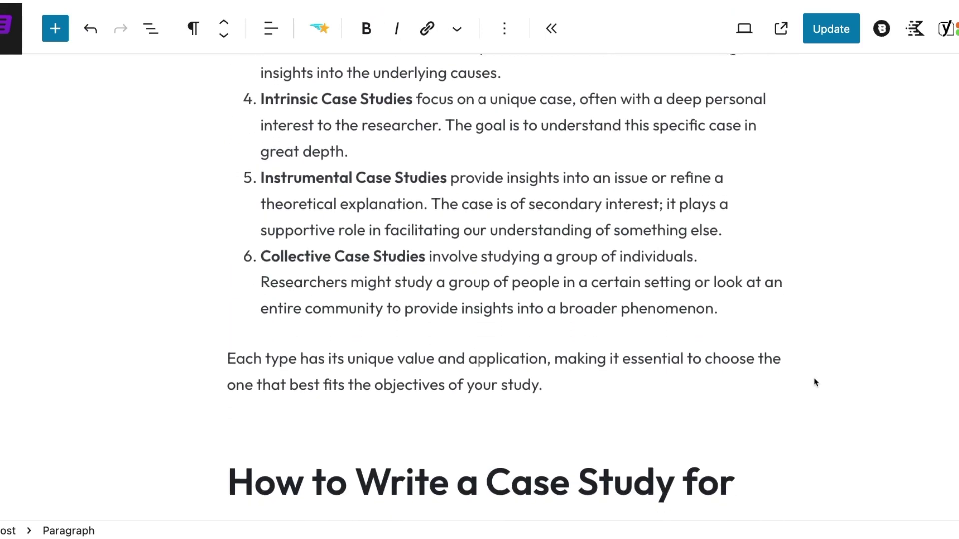
scroll(815, 383, "down", 5)
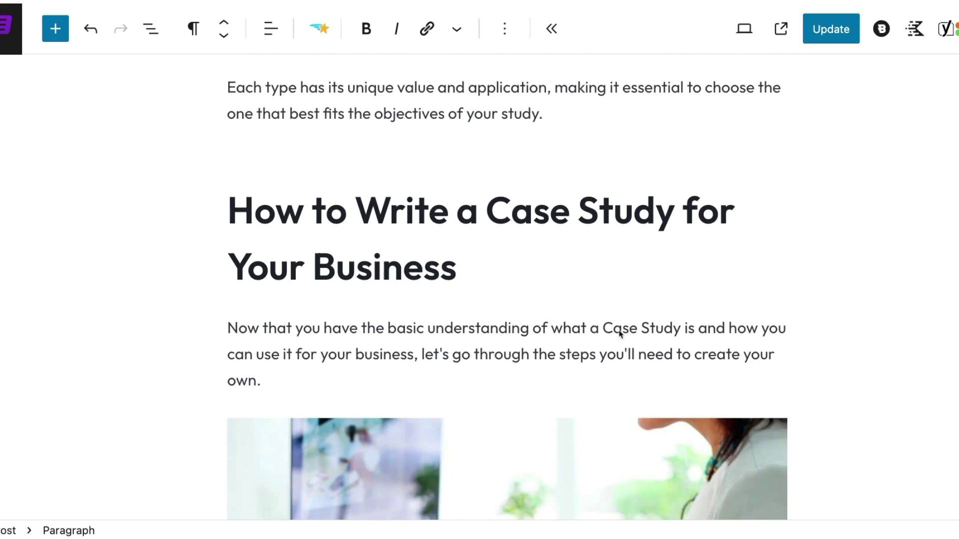
left_click_drag(604, 333, 681, 333)
key("ctrl+b")
key("ctrl+v")
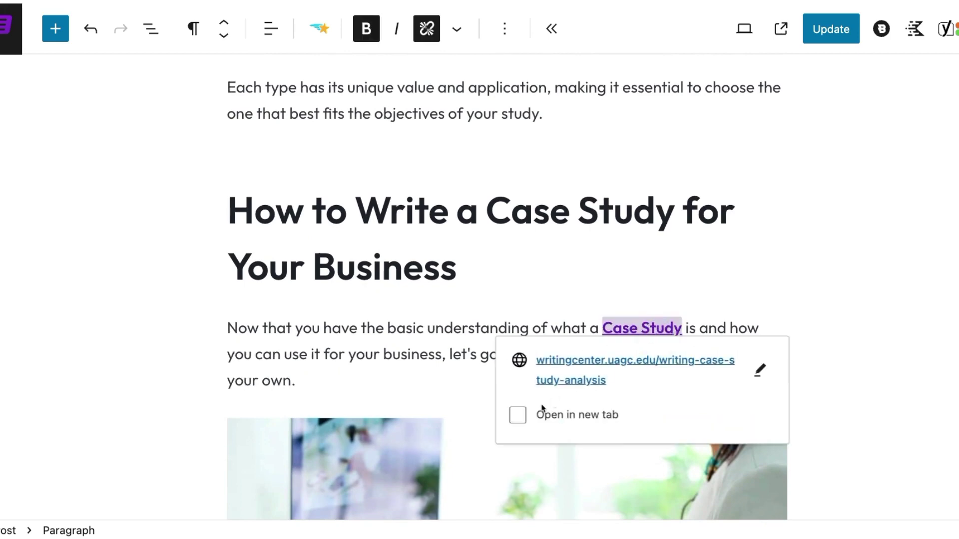
key("Escape")
Step: Bold 'Case studies' and link it to the copied source article URL
scroll(605, 320, "down", 9)
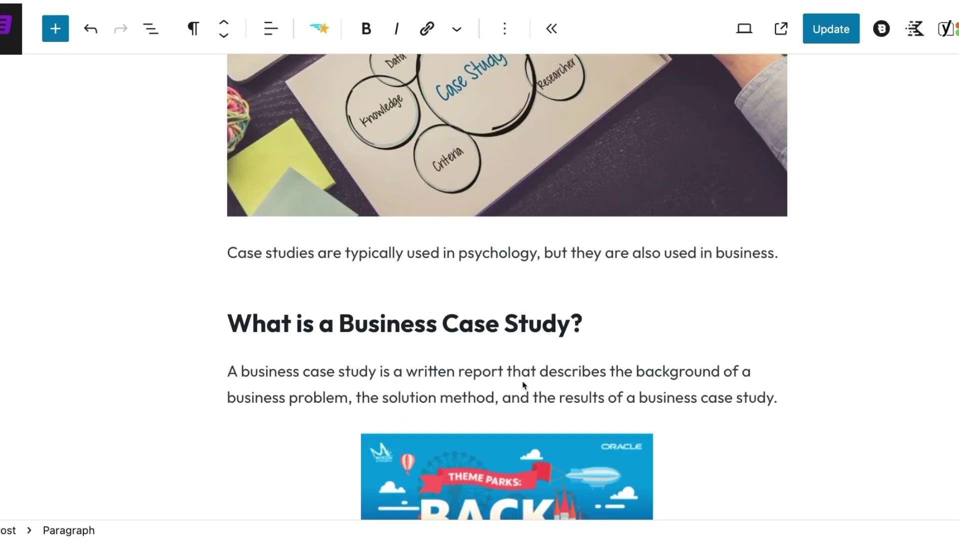
left_click(306, 255)
left_click_drag(314, 253, 214, 256)
left_click(366, 28)
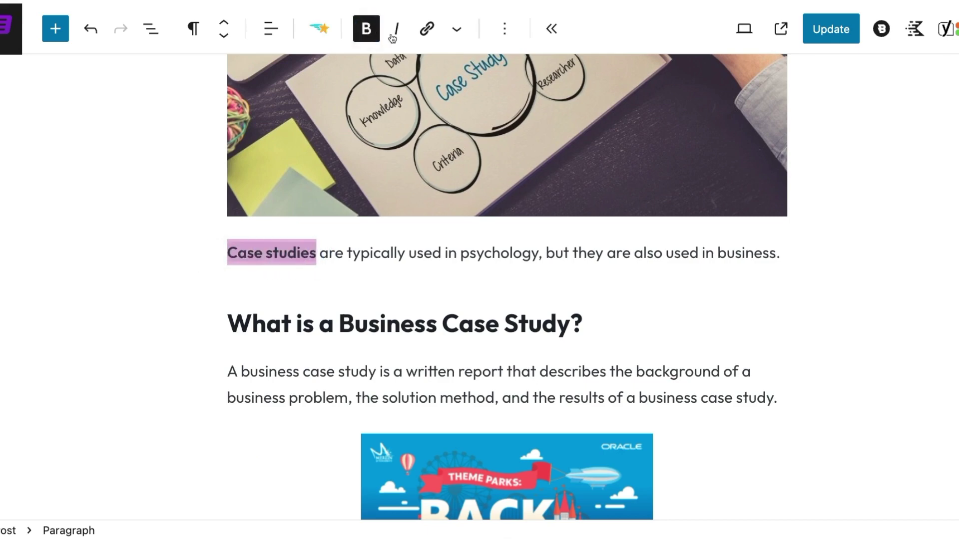
left_click(426, 29)
left_click(206, 298)
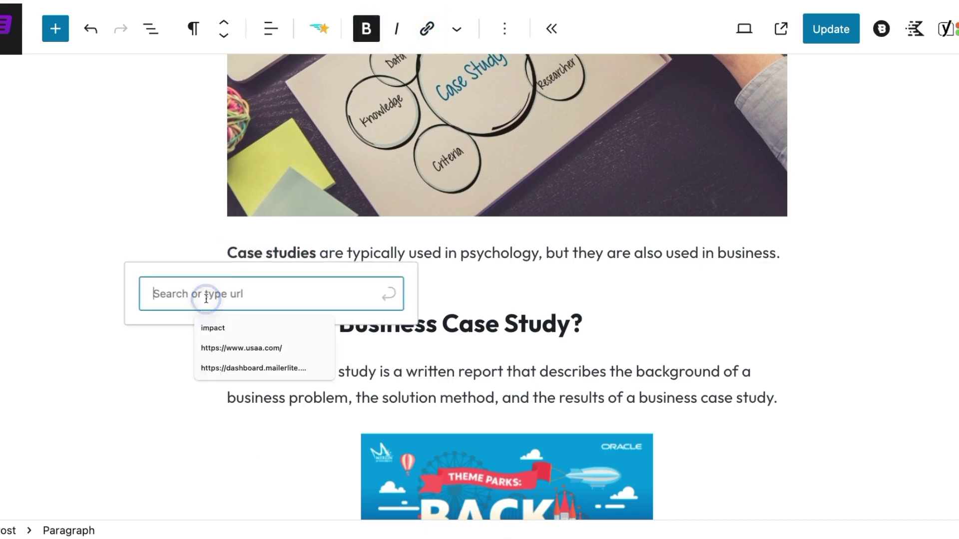
type("https://essaypro.com/blog/case-study")
key("Return")
left_click(143, 335)
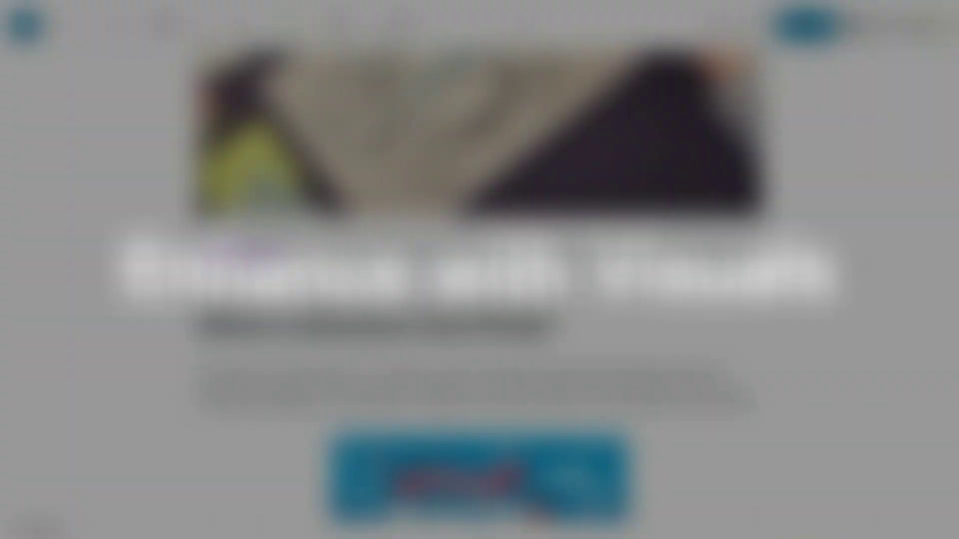
Step: Paste the photo of a man at a laptop after 'their specific purposes.' and view its settings
scroll(842, 268, "up", 8)
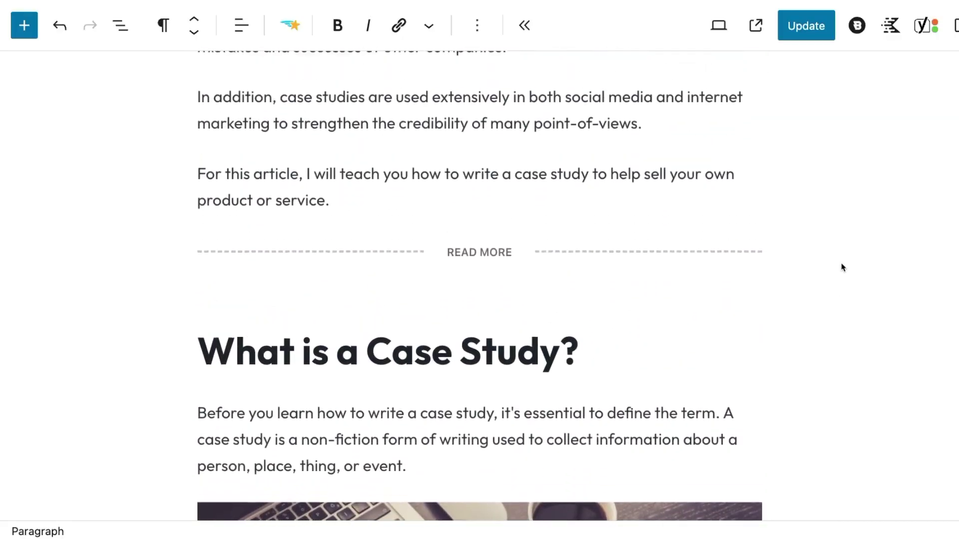
scroll(842, 268, "down", 3)
scroll(842, 268, "down", 5)
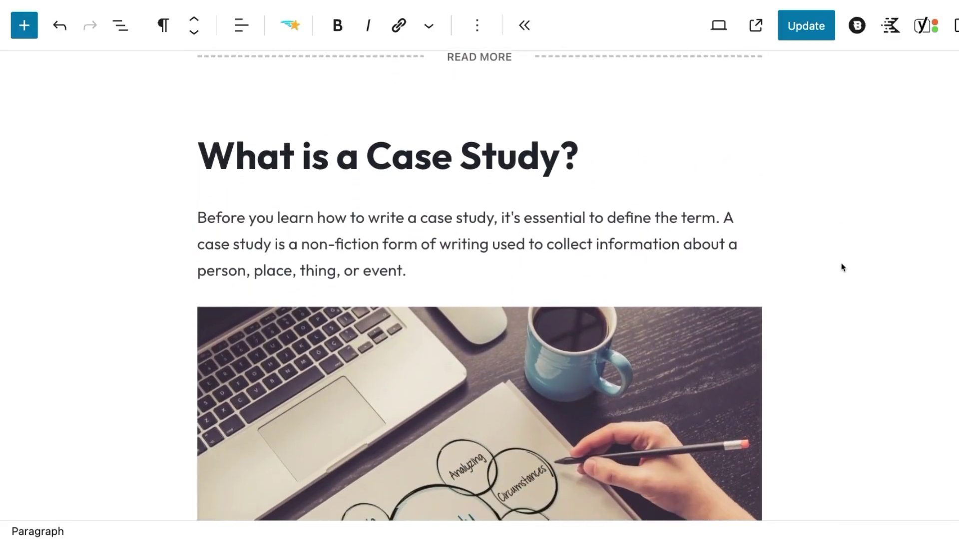
scroll(842, 268, "down", 12)
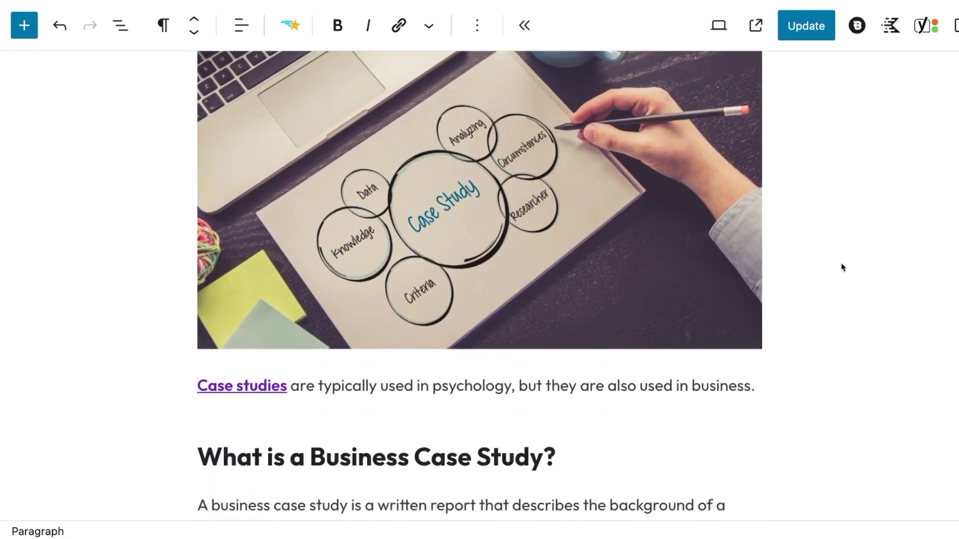
scroll(842, 268, "down", 15)
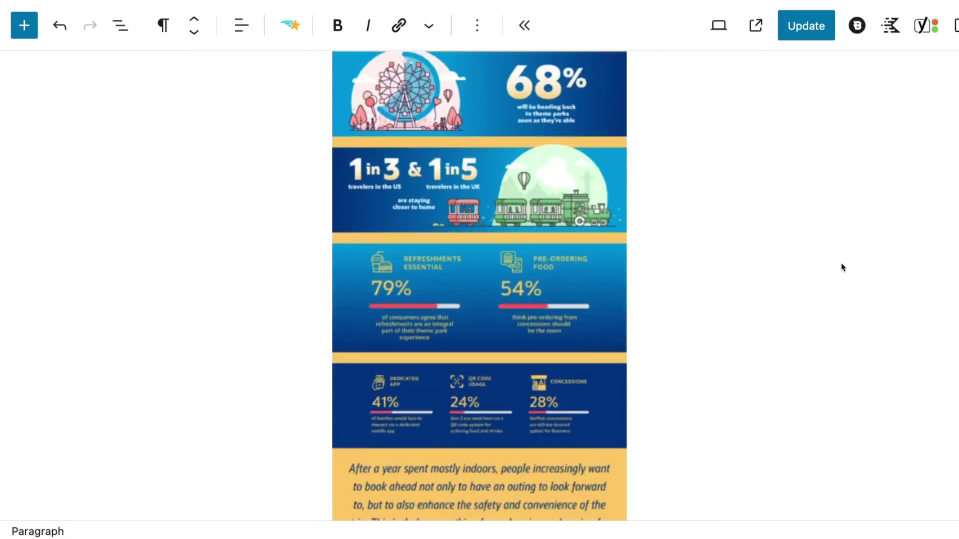
scroll(842, 262, "down", 3)
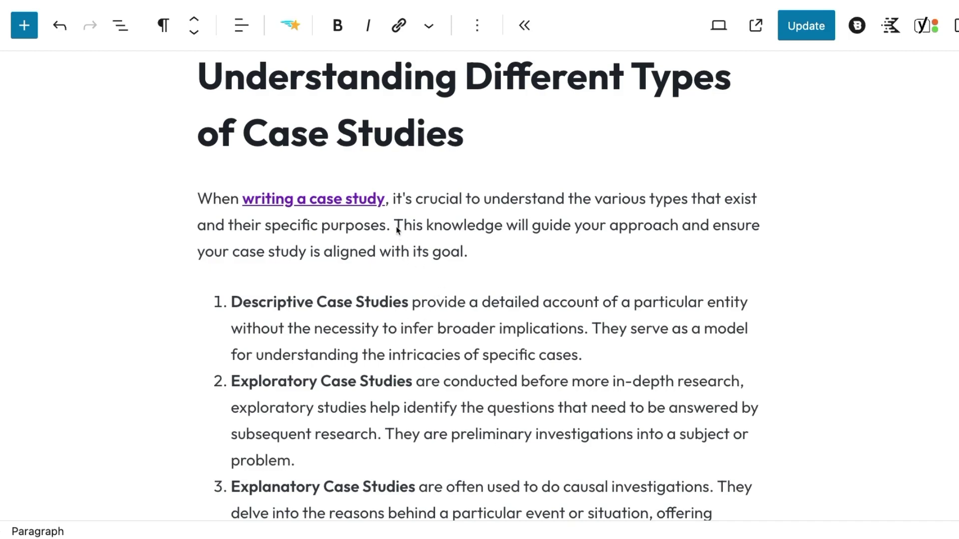
key("ctrl+v")
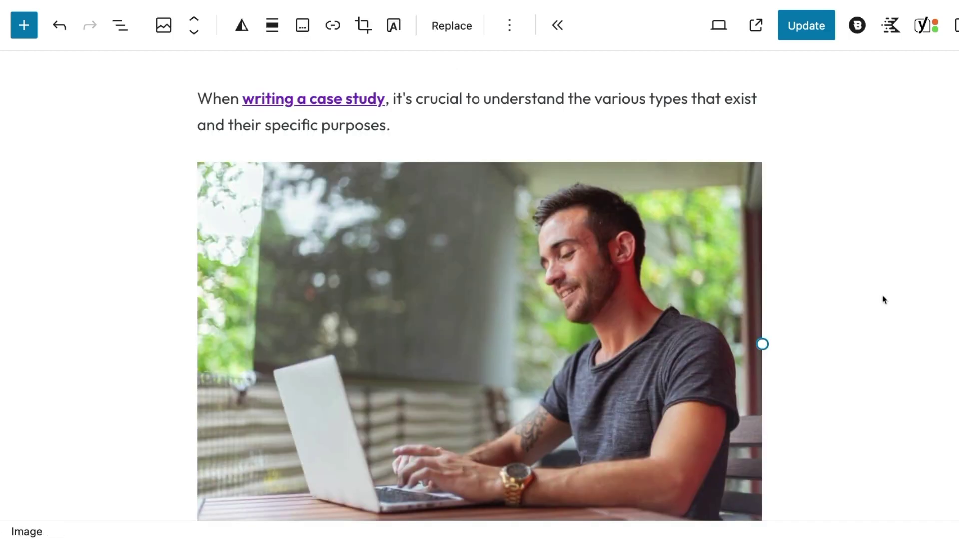
scroll(647, 298, "down", 1)
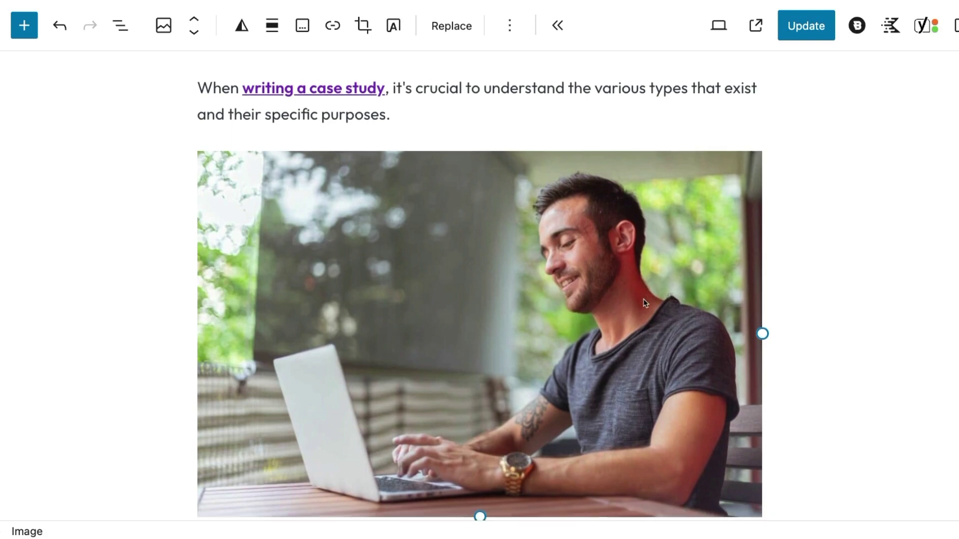
left_click(953, 26)
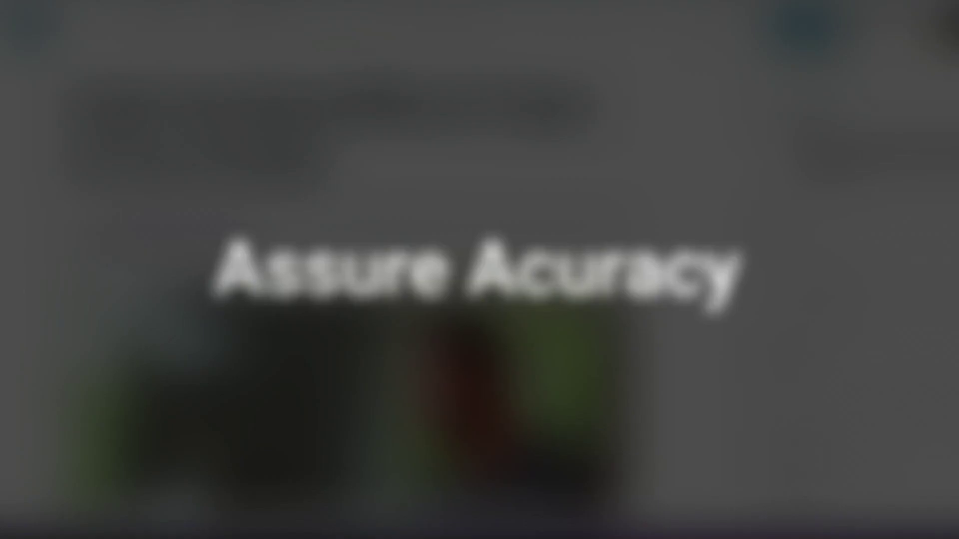
scroll(532, 195, "down", 5)
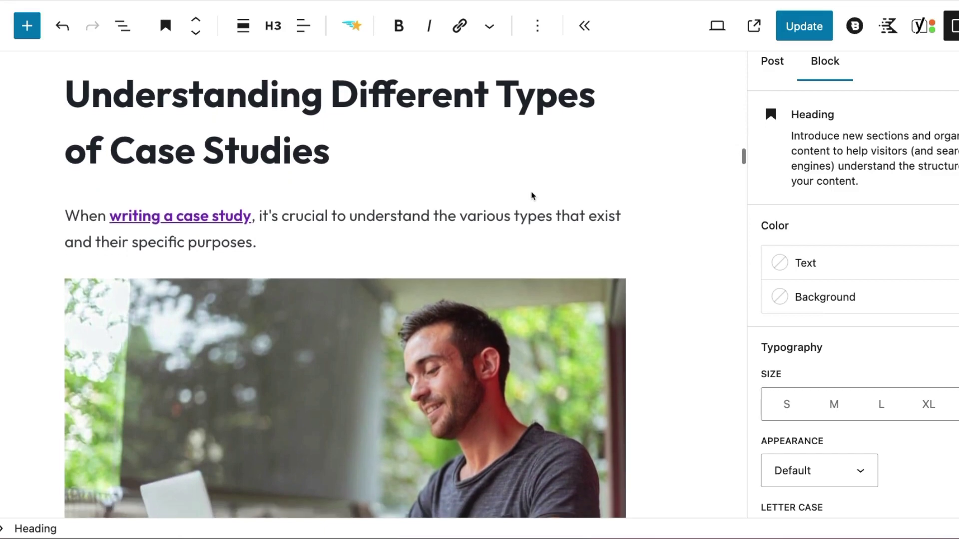
scroll(531, 196, "down", 3)
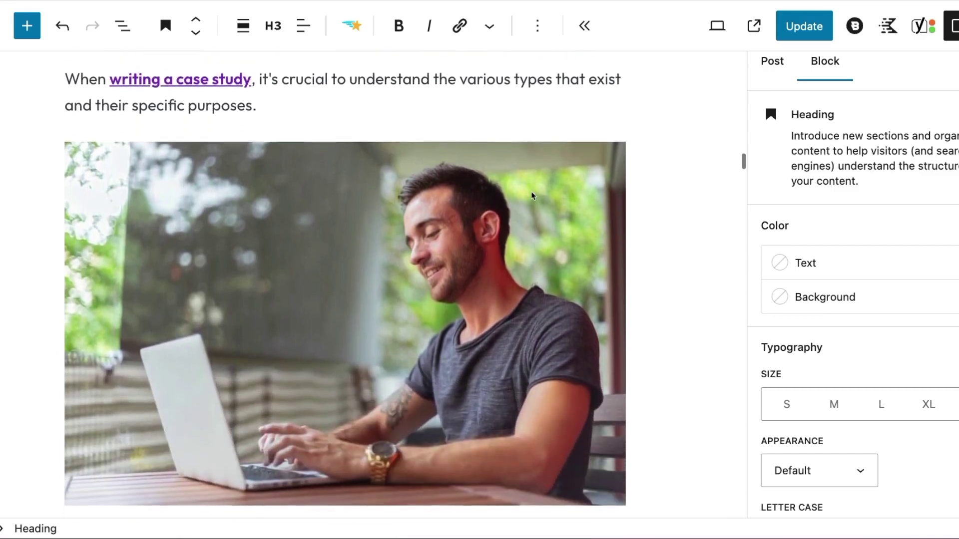
scroll(532, 196, "down", 7)
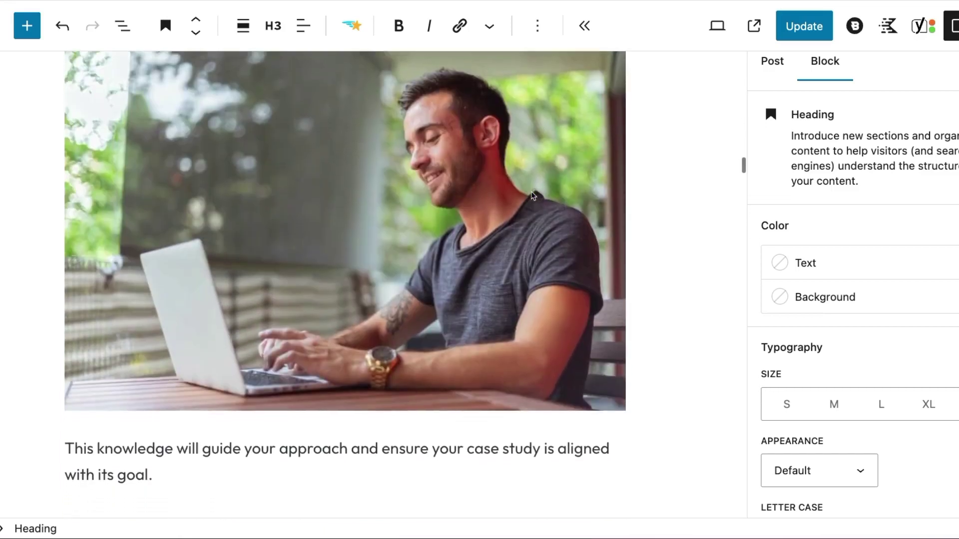
scroll(533, 196, "down", 2)
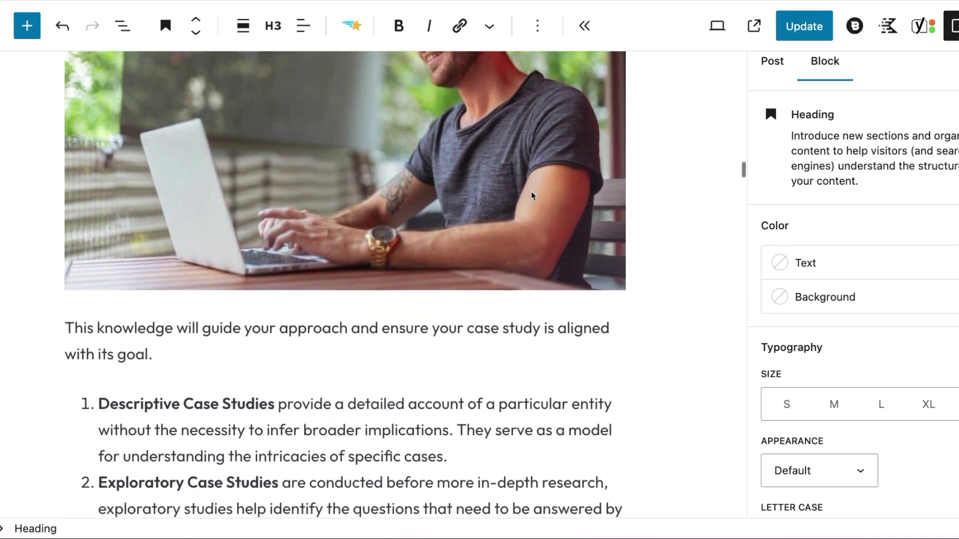
scroll(532, 196, "down", 8)
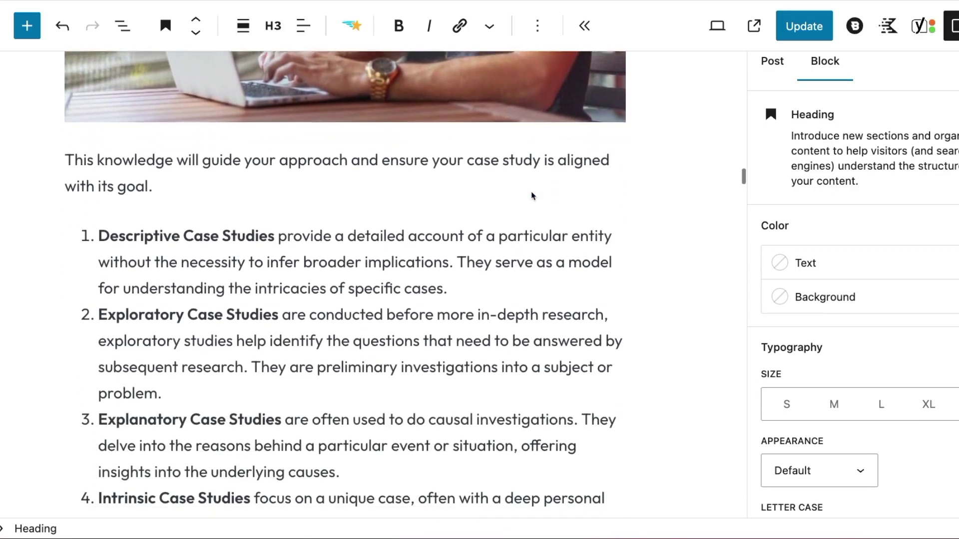
scroll(532, 188, "down", 1)
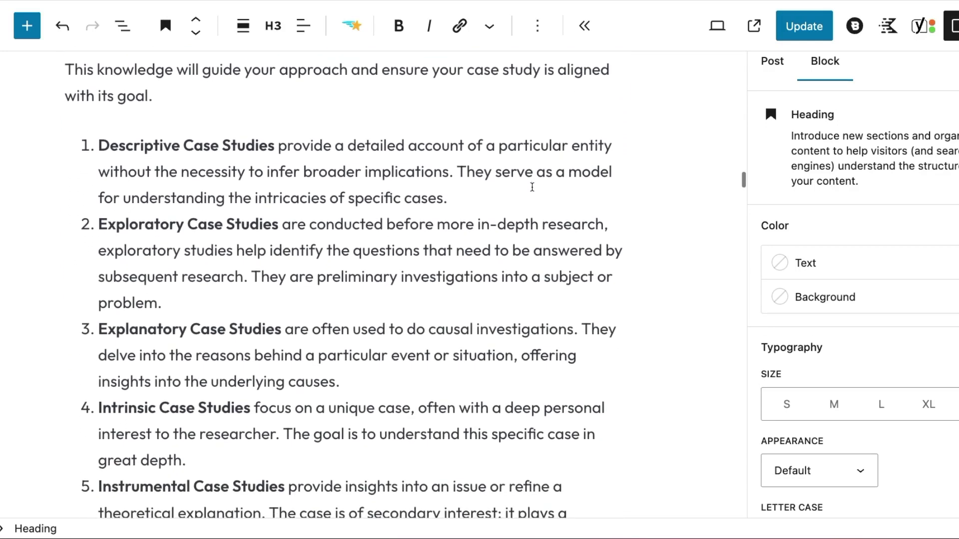
scroll(533, 187, "down", 2)
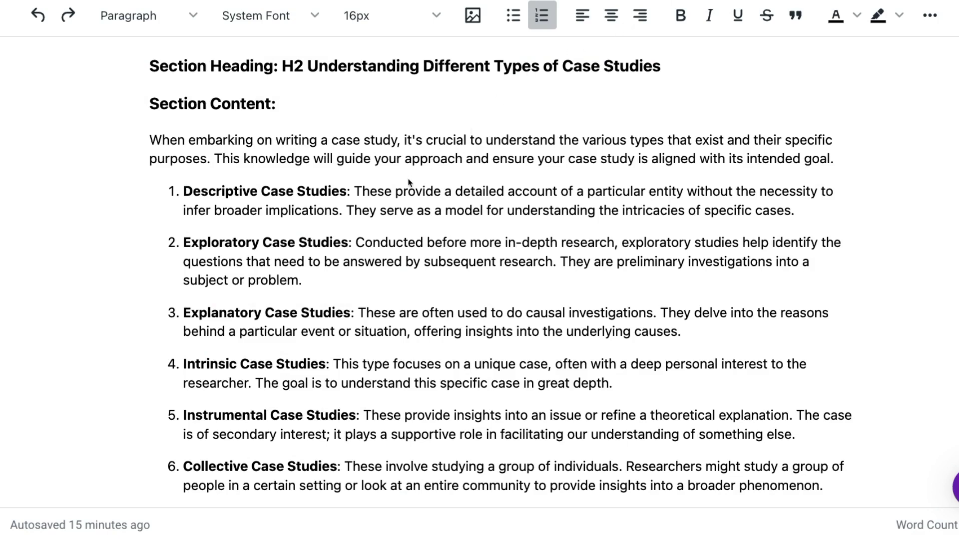
Step: Fact-check the Descriptive Case Studies list item in Bramework and review its factual rating
left_click_drag(184, 191, 803, 213)
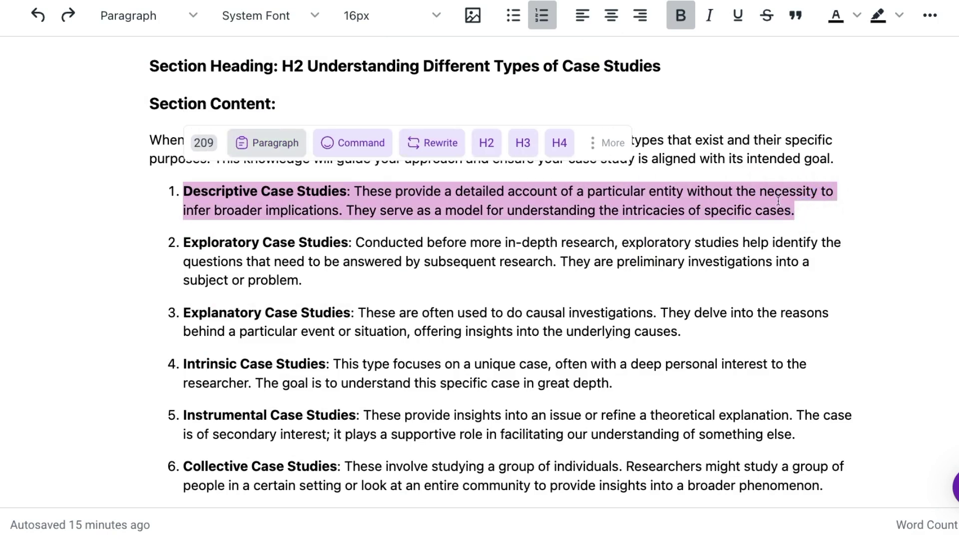
left_click(602, 149)
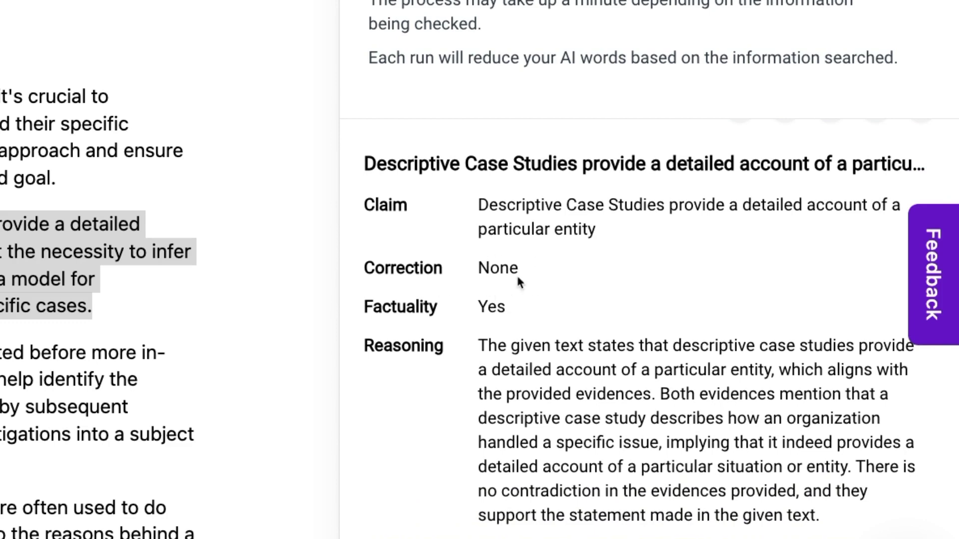
scroll(498, 324, "down", 5)
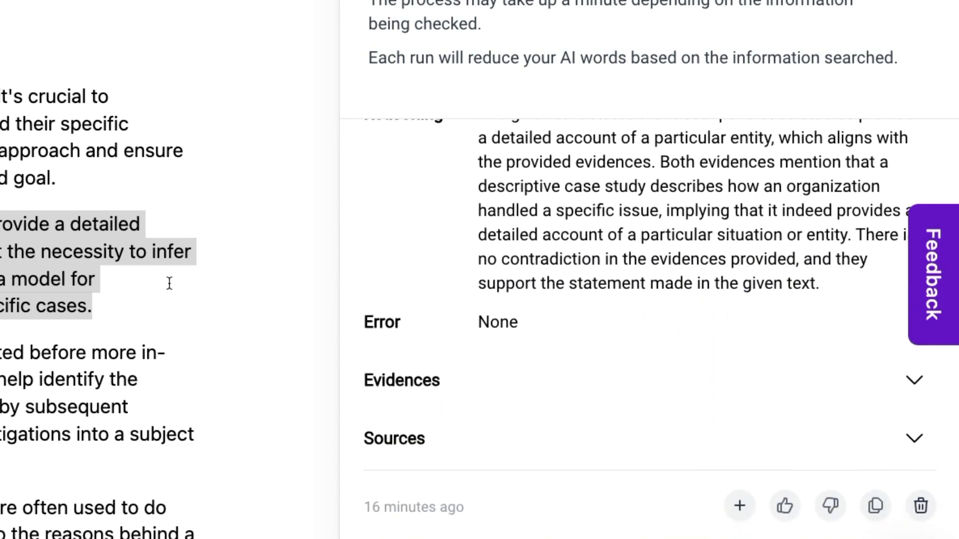
scroll(170, 284, "down", 2)
scroll(169, 283, "down", 8)
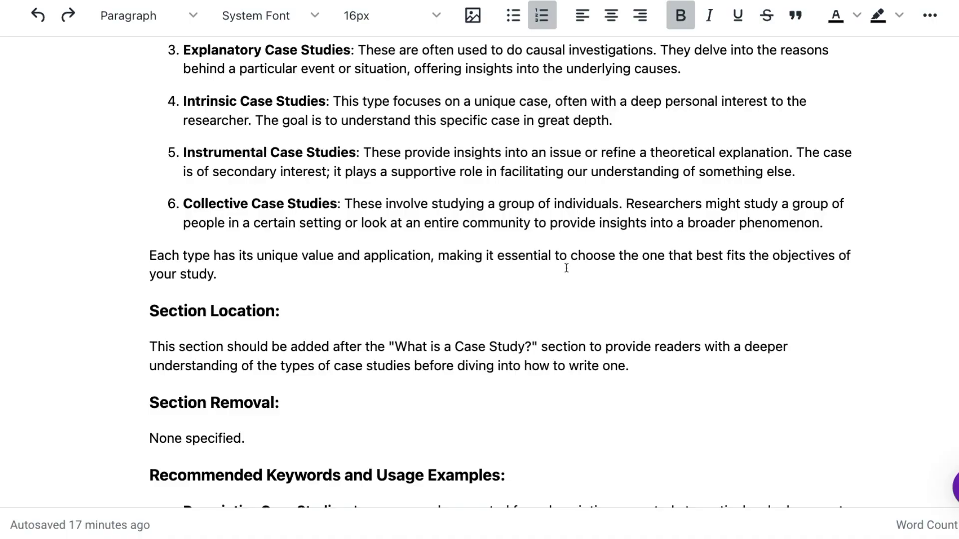
scroll(566, 268, "up", 10)
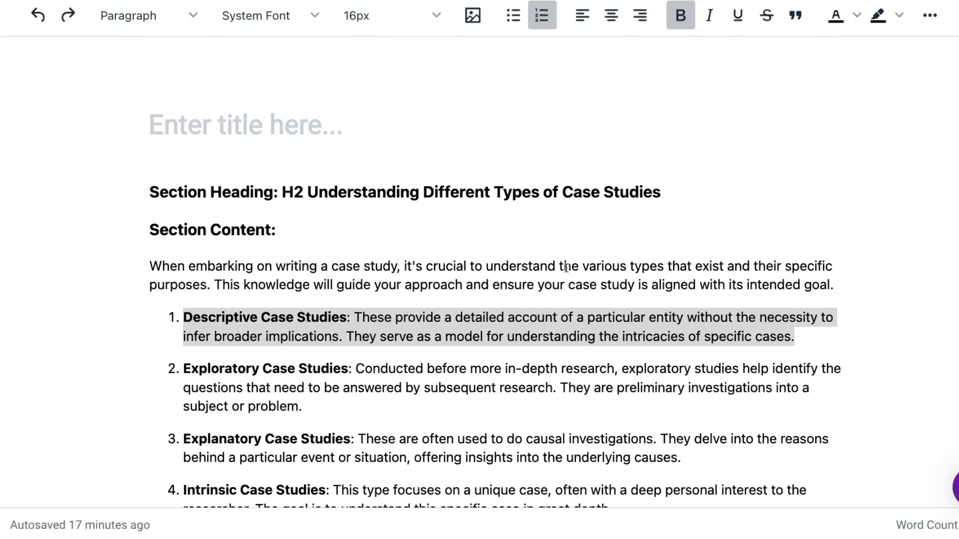
scroll(567, 268, "down", 4)
scroll(566, 269, "down", 2)
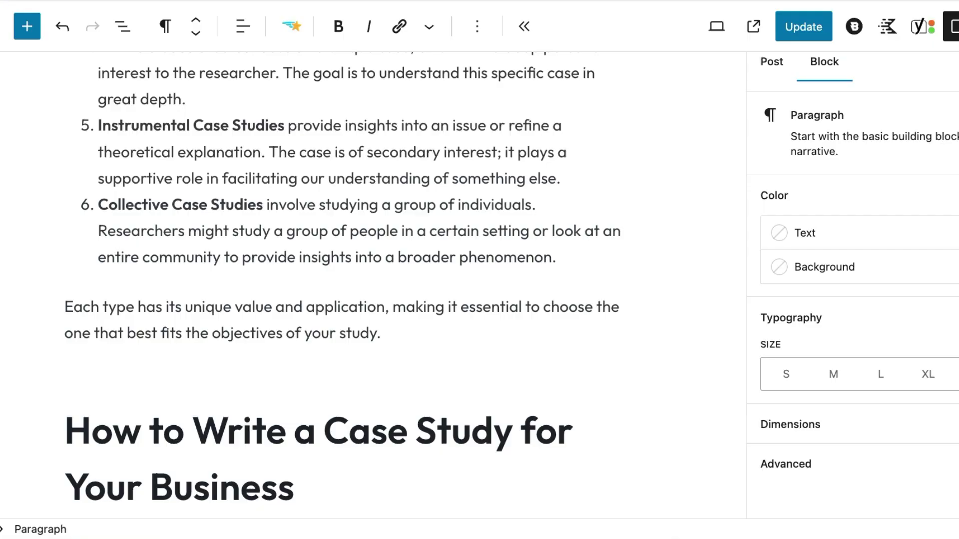
Step: Scroll the WordPress post to the Understanding Different Types of Case Studies intro paragraph
scroll(543, 287, "up", 10)
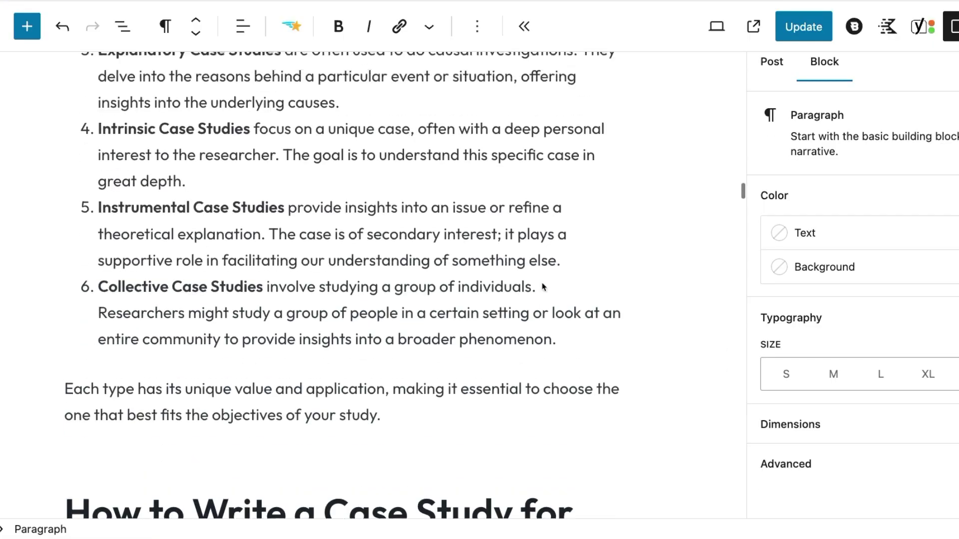
scroll(535, 294, "up", 8)
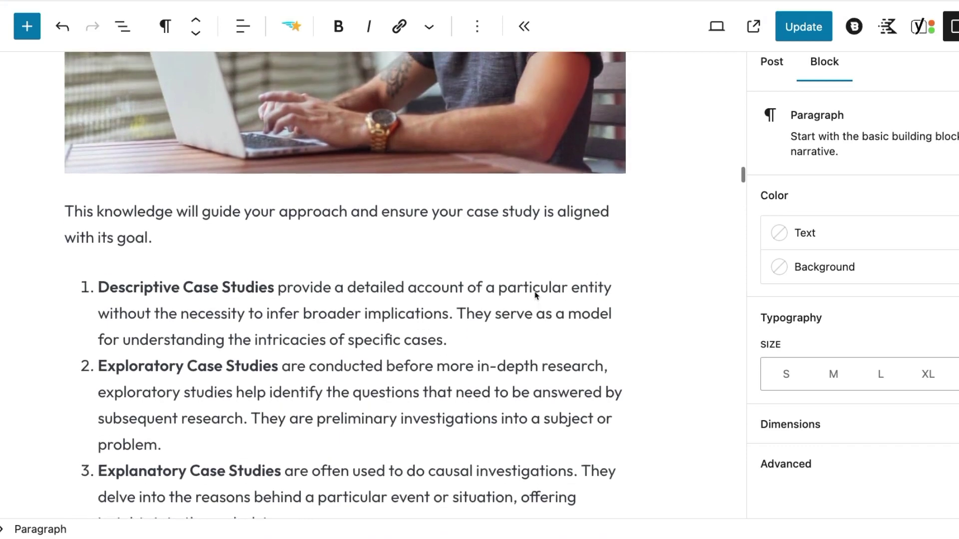
scroll(534, 295, "up", 1)
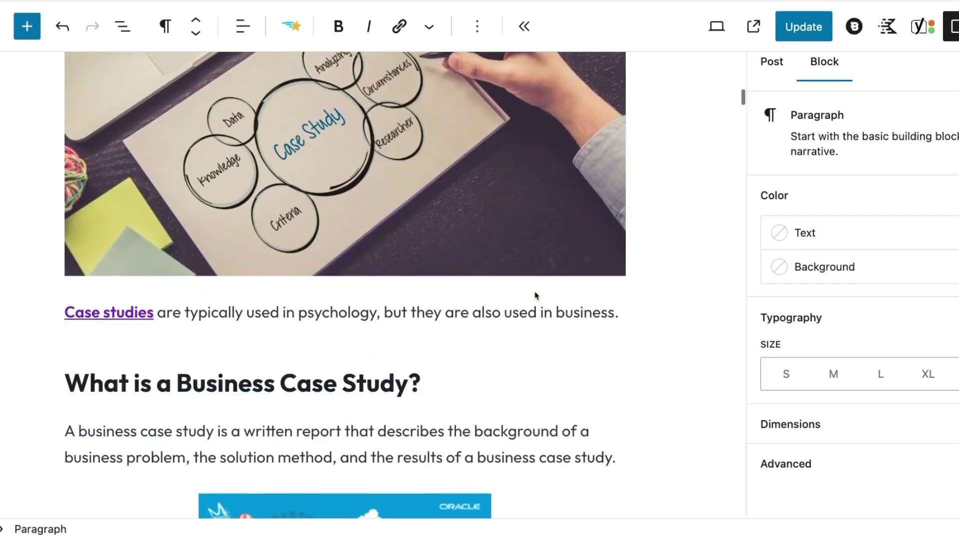
scroll(534, 295, "up", 2)
scroll(534, 295, "up", 7)
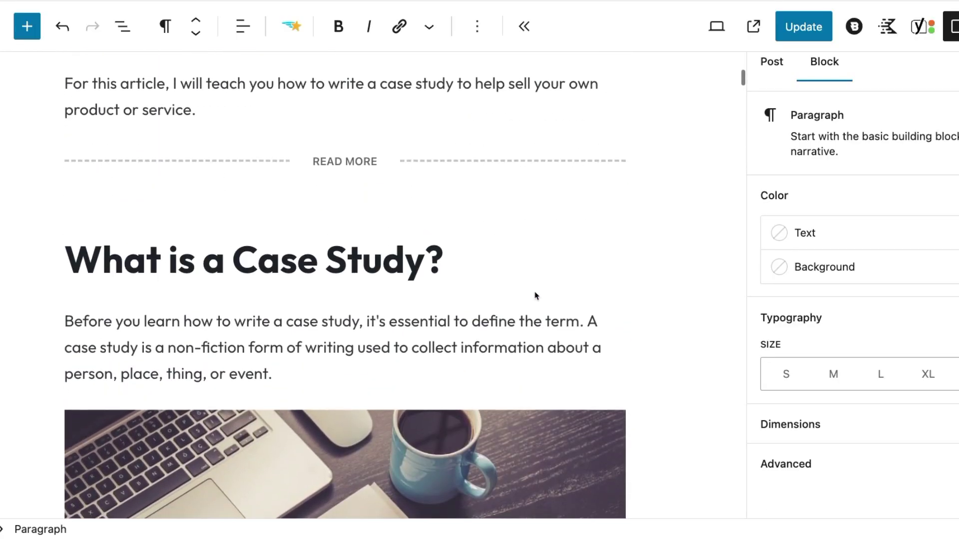
scroll(535, 295, "down", 2)
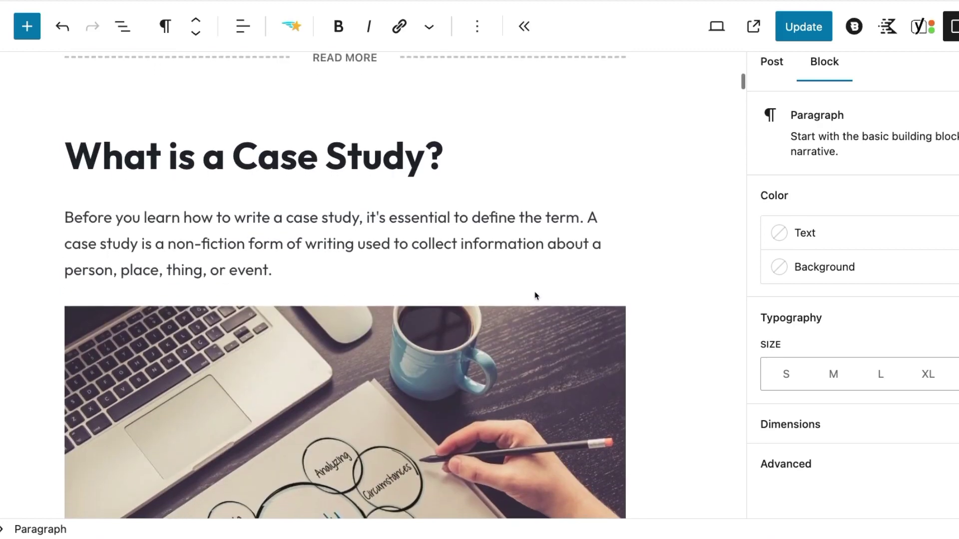
scroll(535, 295, "down", 1)
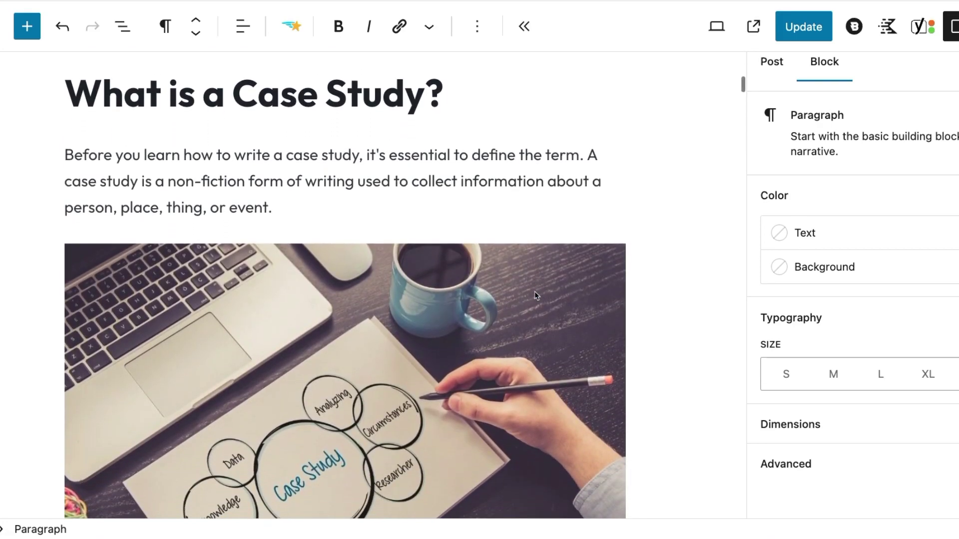
scroll(535, 296, "down", 4)
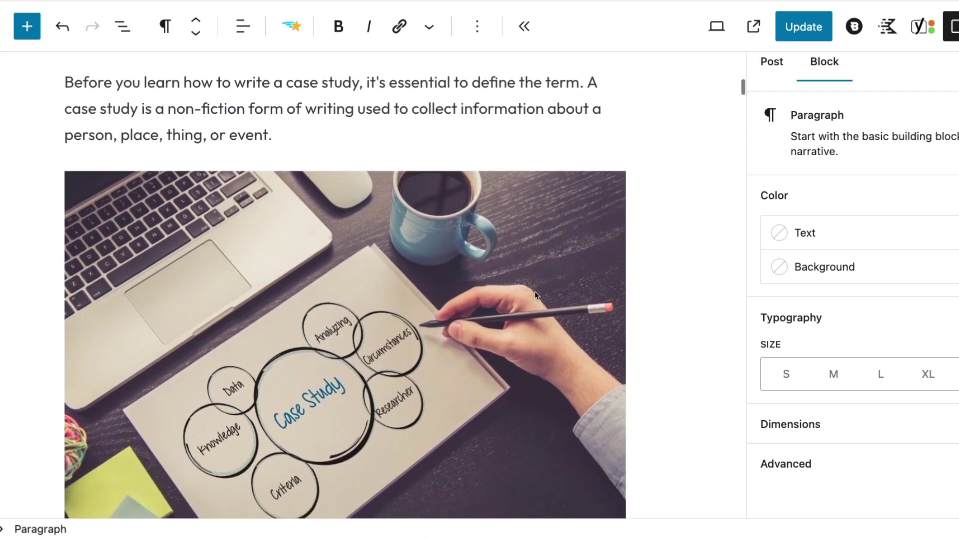
scroll(534, 295, "down", 1)
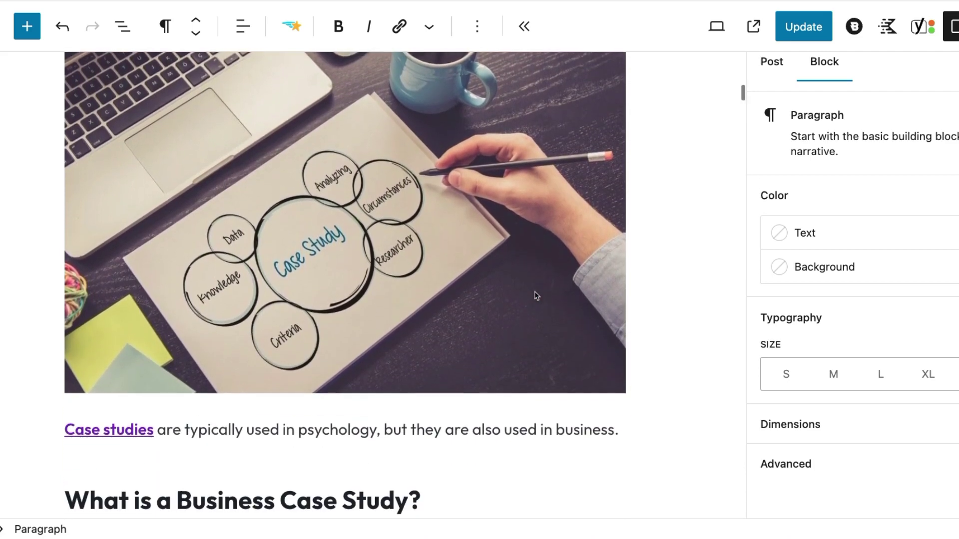
scroll(534, 295, "down", 2)
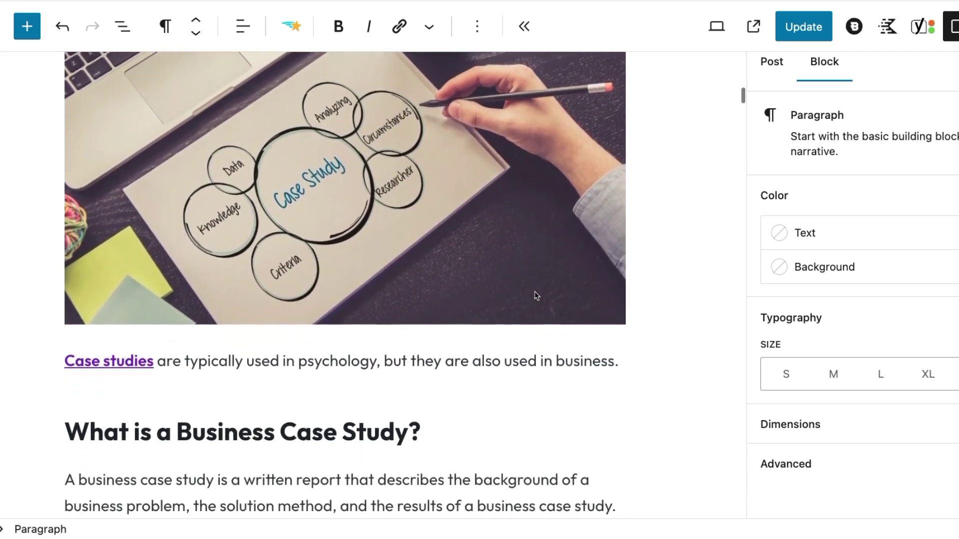
scroll(535, 295, "down", 20)
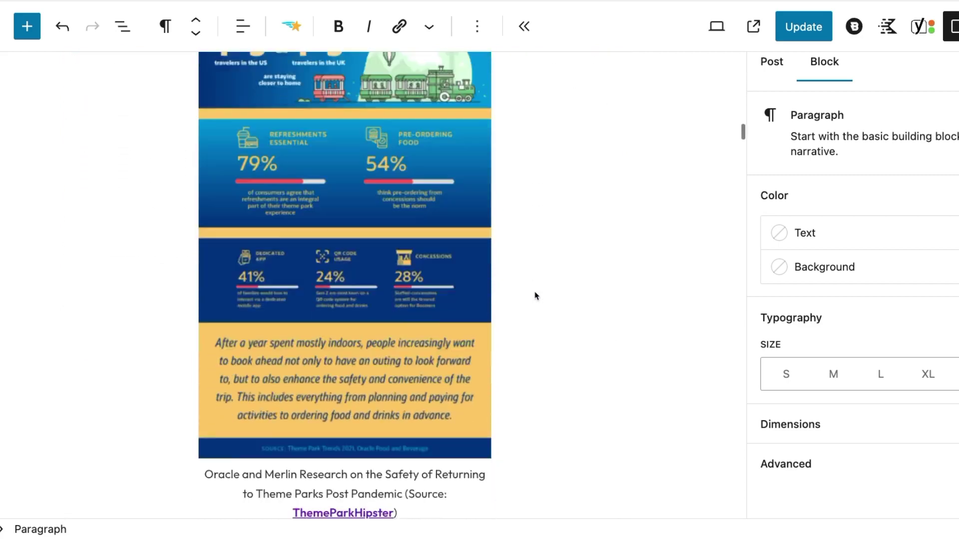
scroll(535, 295, "down", 3)
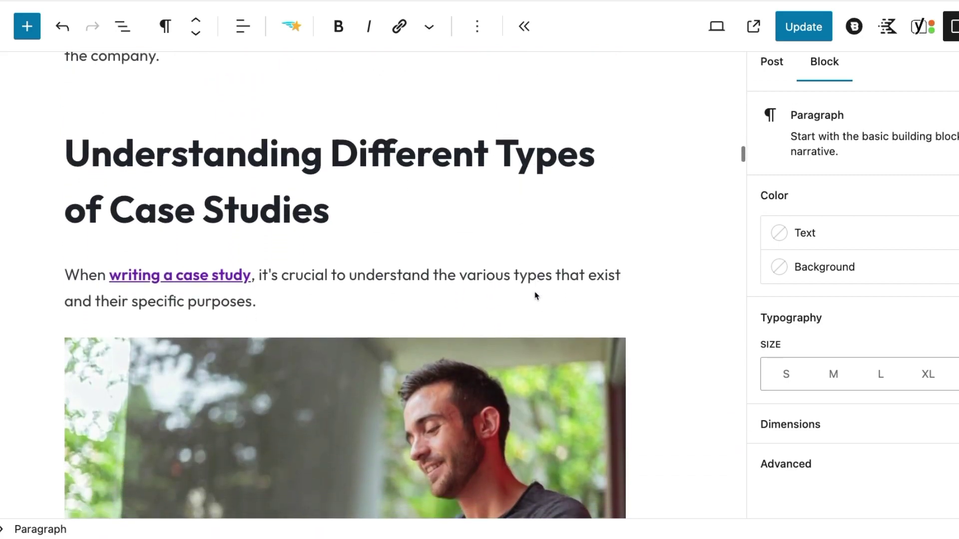
scroll(535, 296, "down", 1)
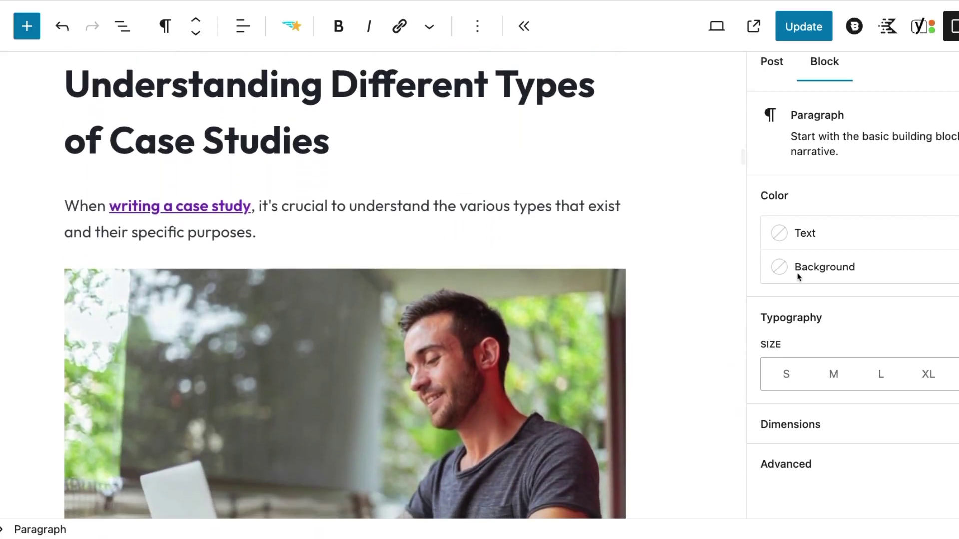
scroll(548, 333, "down", 2)
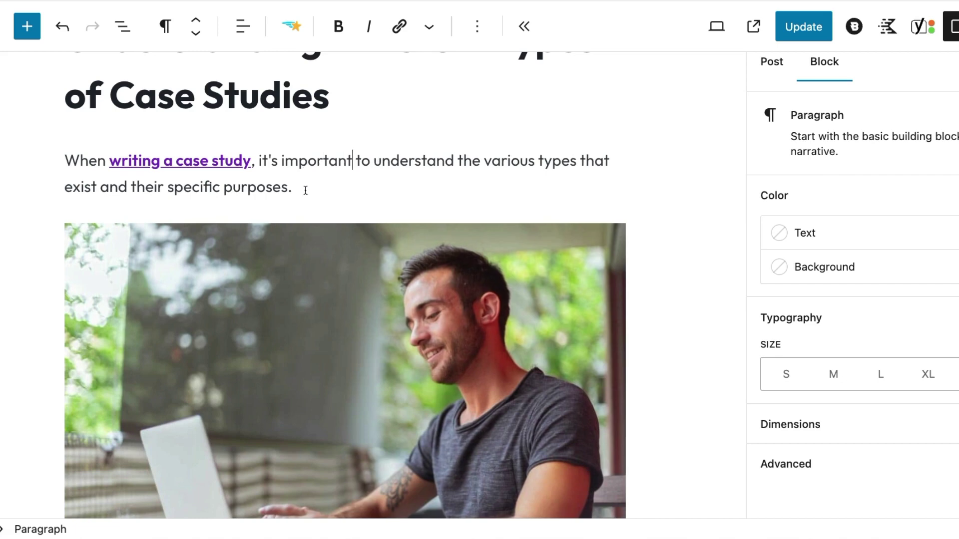
Step: Add 'Did you know that there are different types of case studies?' as its own paragraph before the intro
scroll(305, 190, "down", 2)
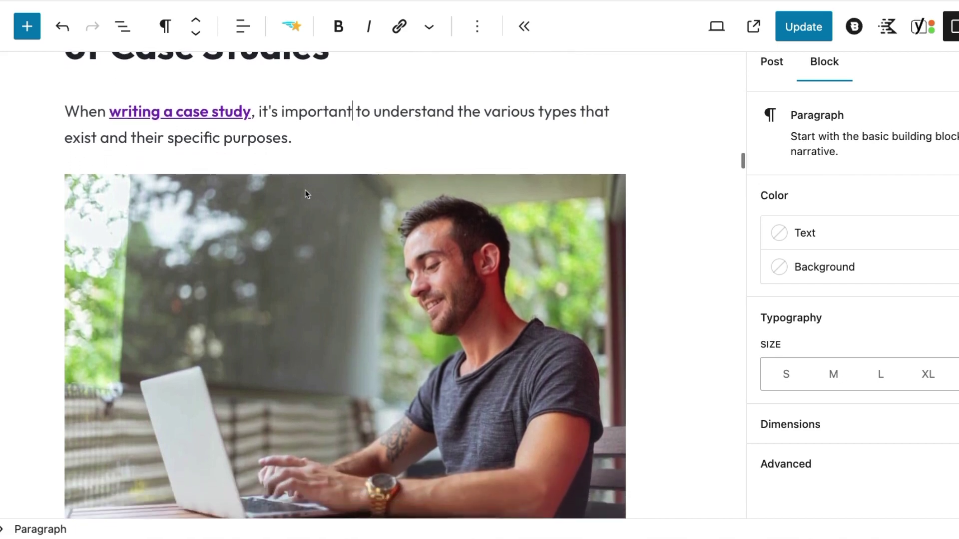
scroll(304, 193, "up", 3)
left_click(65, 161)
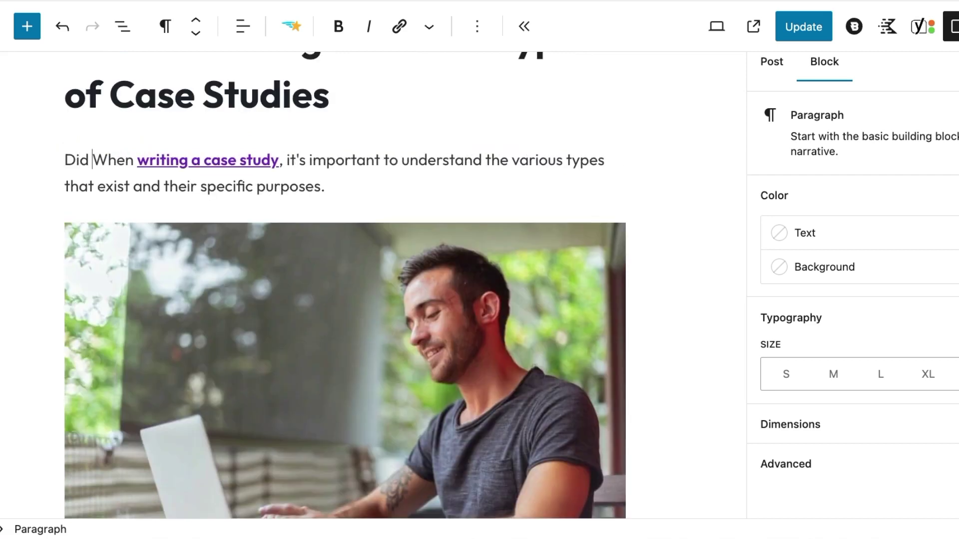
type("Did you know that ")
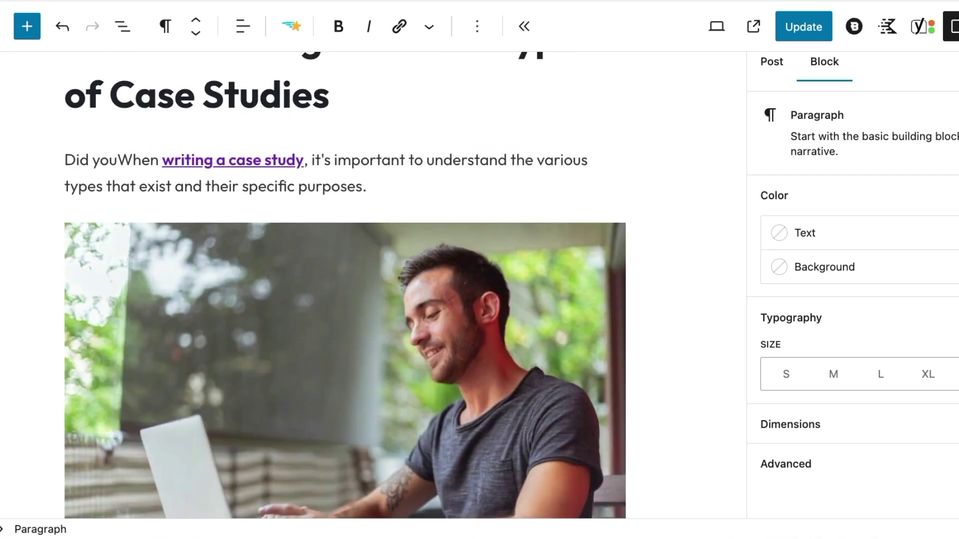
type("there are different types of case")
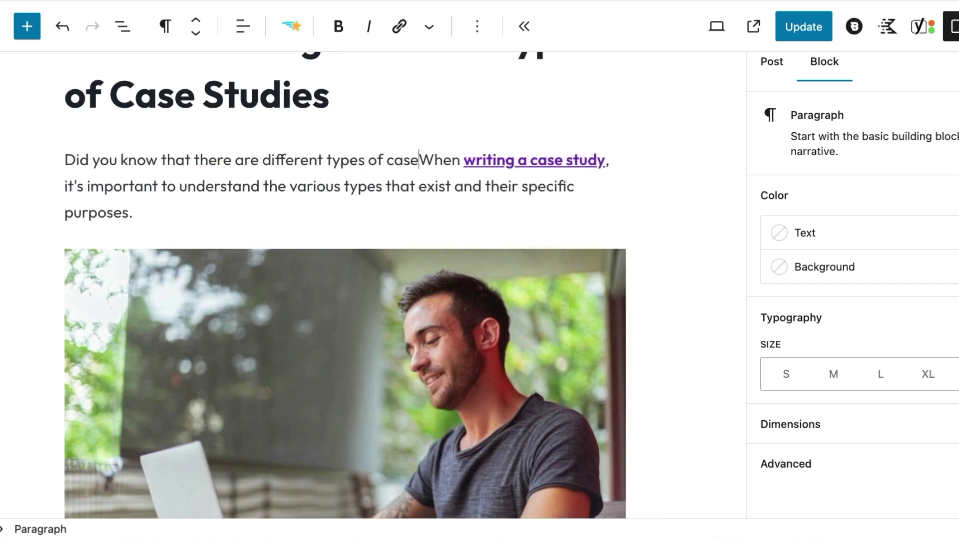
type(" studies")
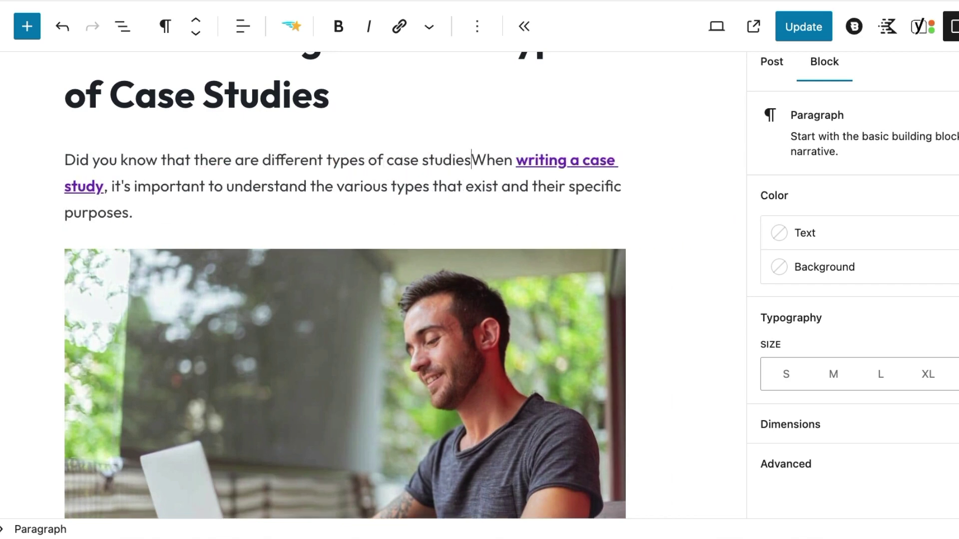
type("?")
key("Return")
scroll(355, 165, "down", 10)
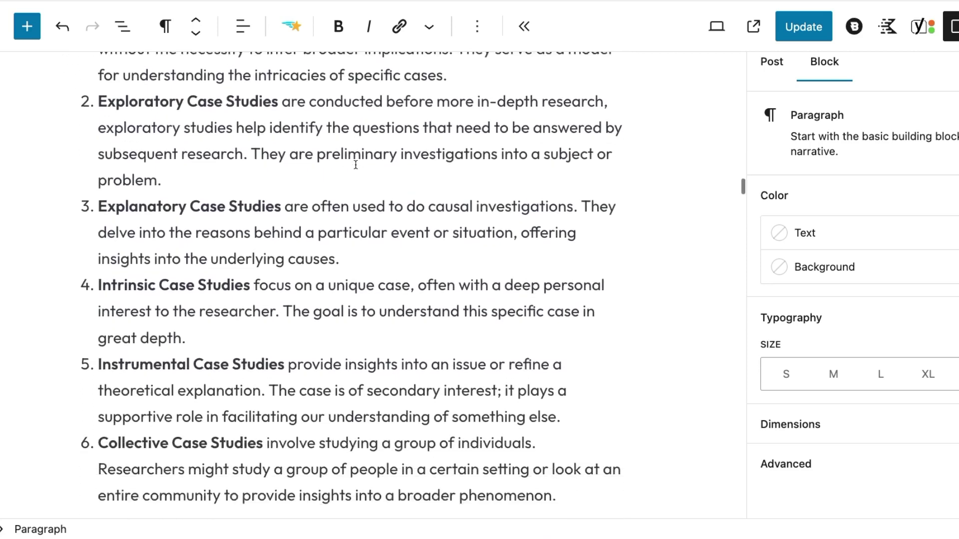
scroll(356, 165, "down", 8)
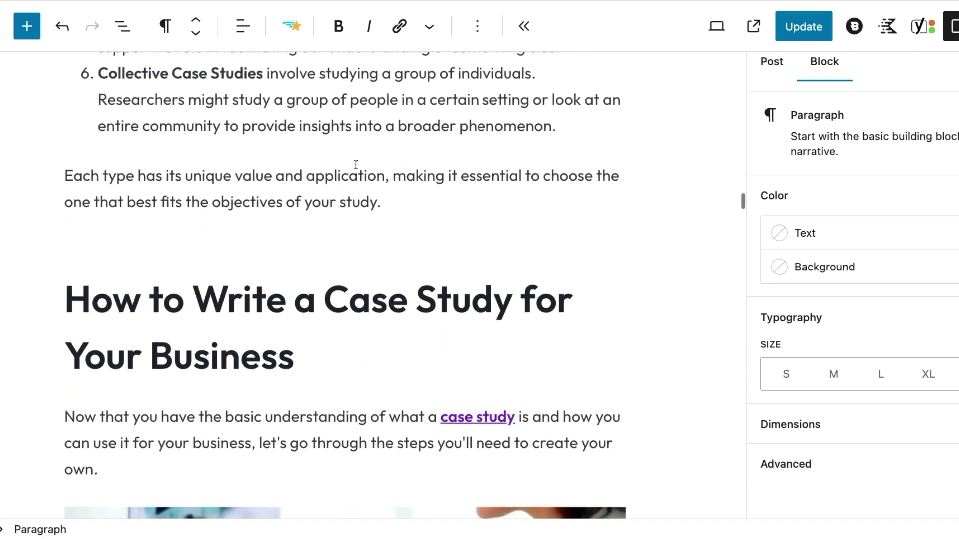
scroll(356, 164, "down", 7)
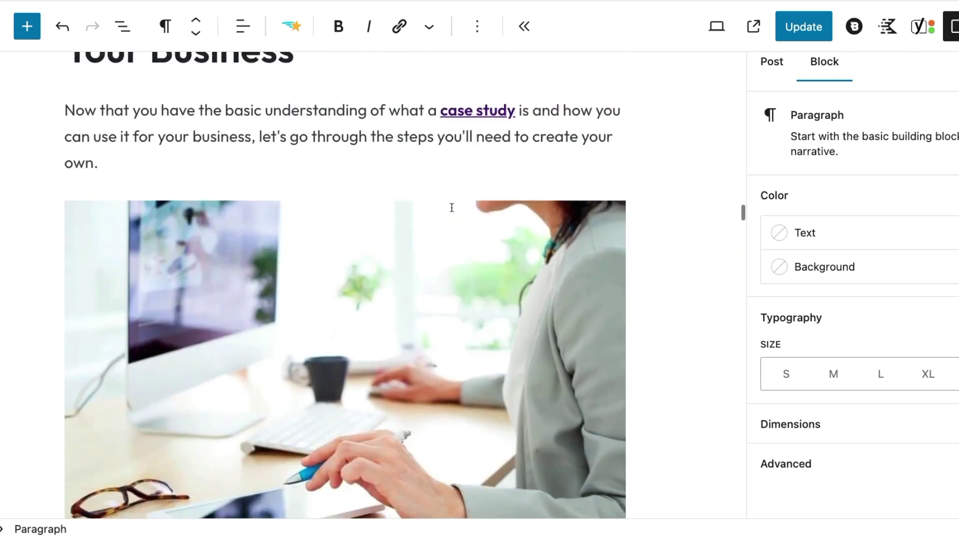